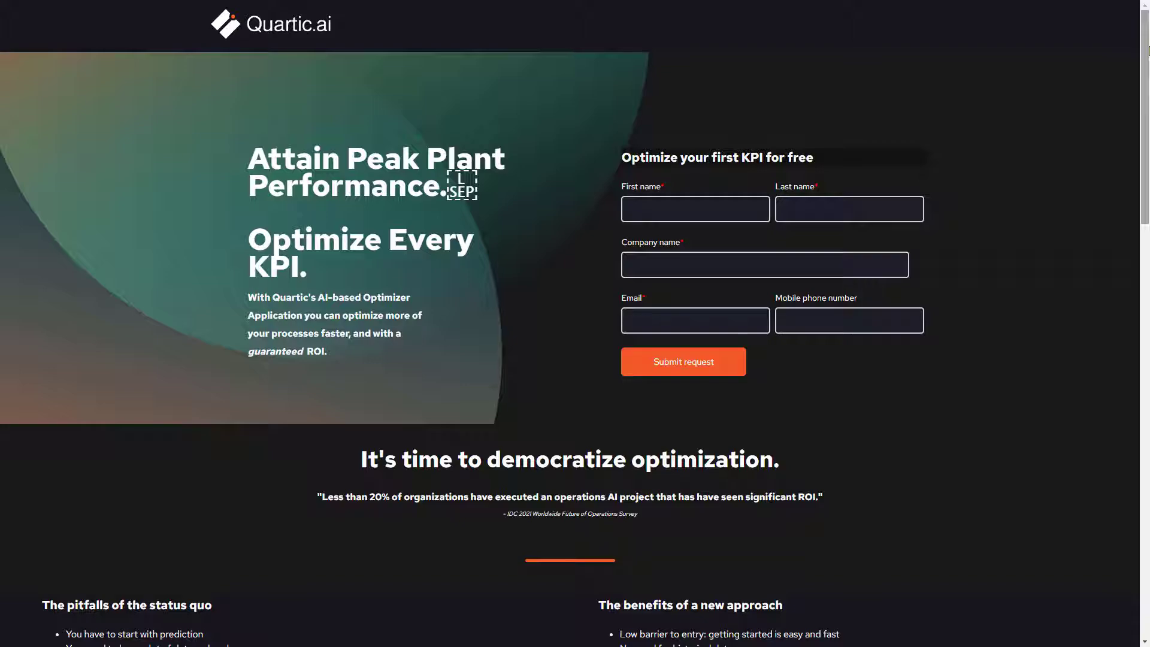
Sign in with the demo account and create a new project named "ADF Optimization".
key("Page_Down")
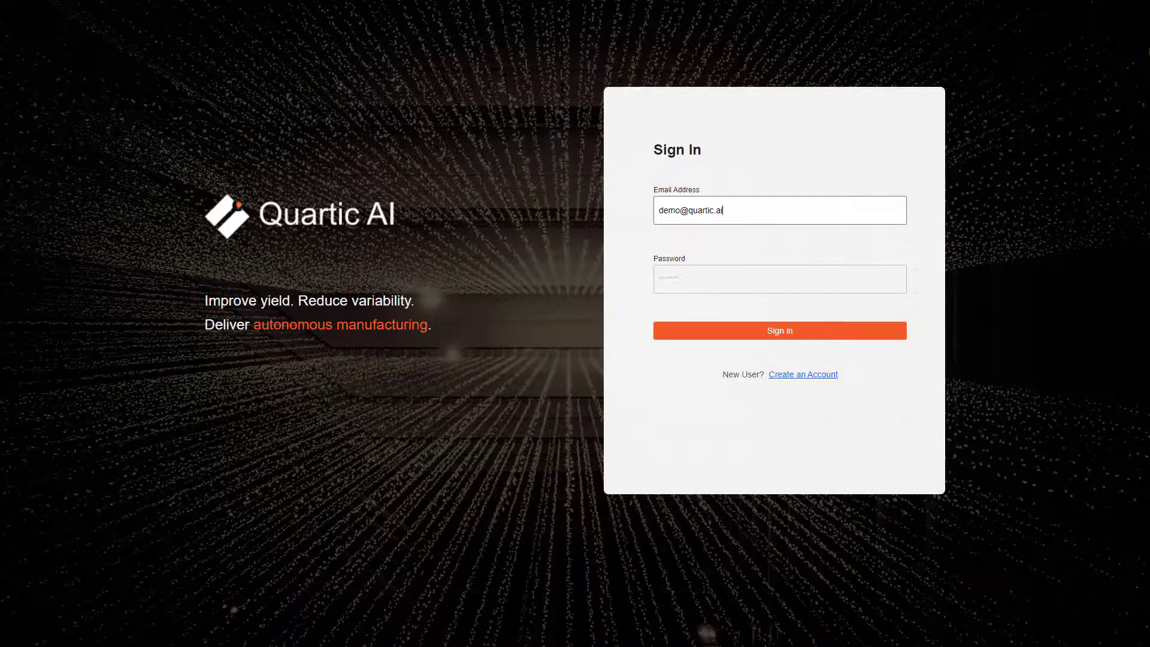
left_click(680, 337)
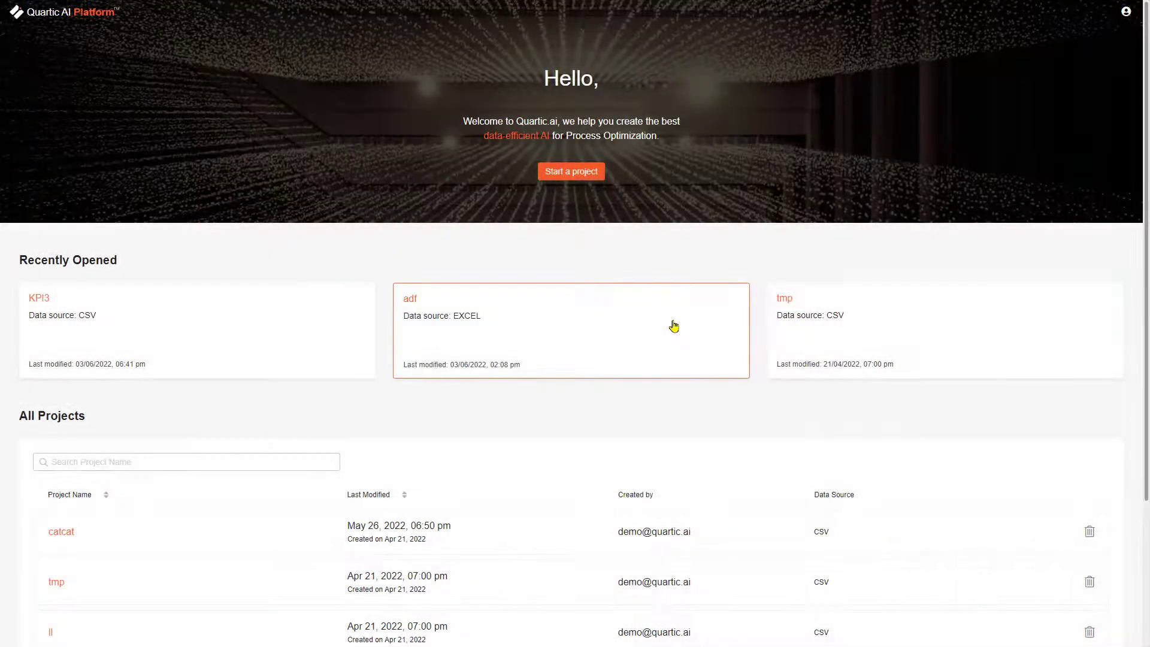
left_click(570, 177)
left_click(525, 289)
type("ADF ")
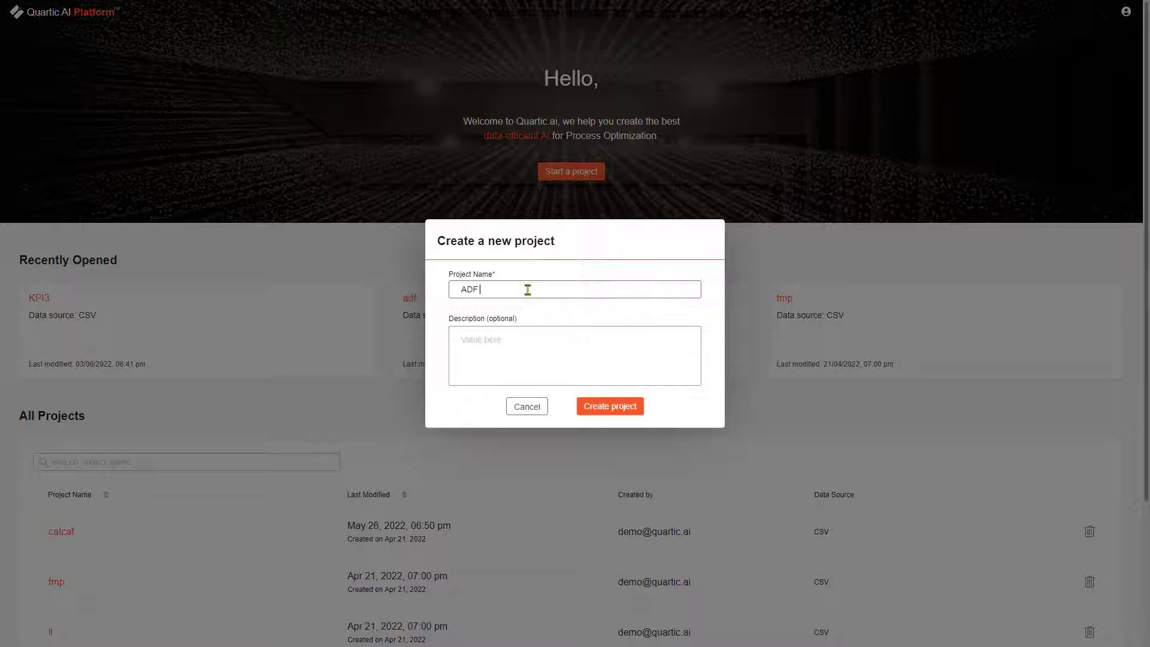
type("Optimization")
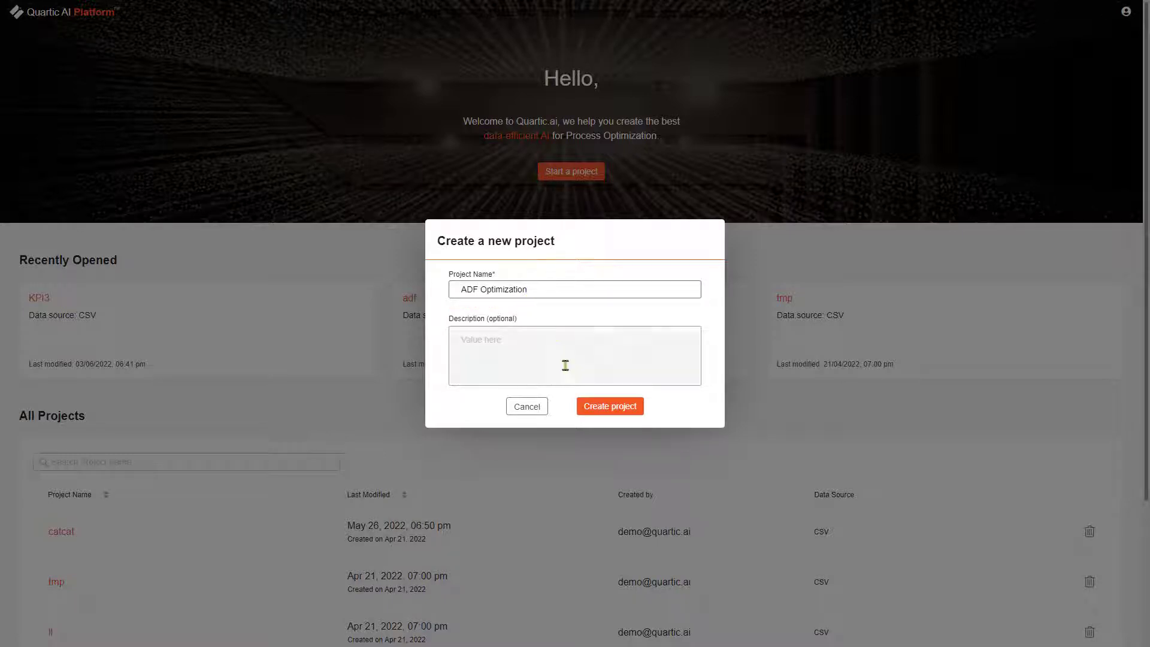
left_click(605, 411)
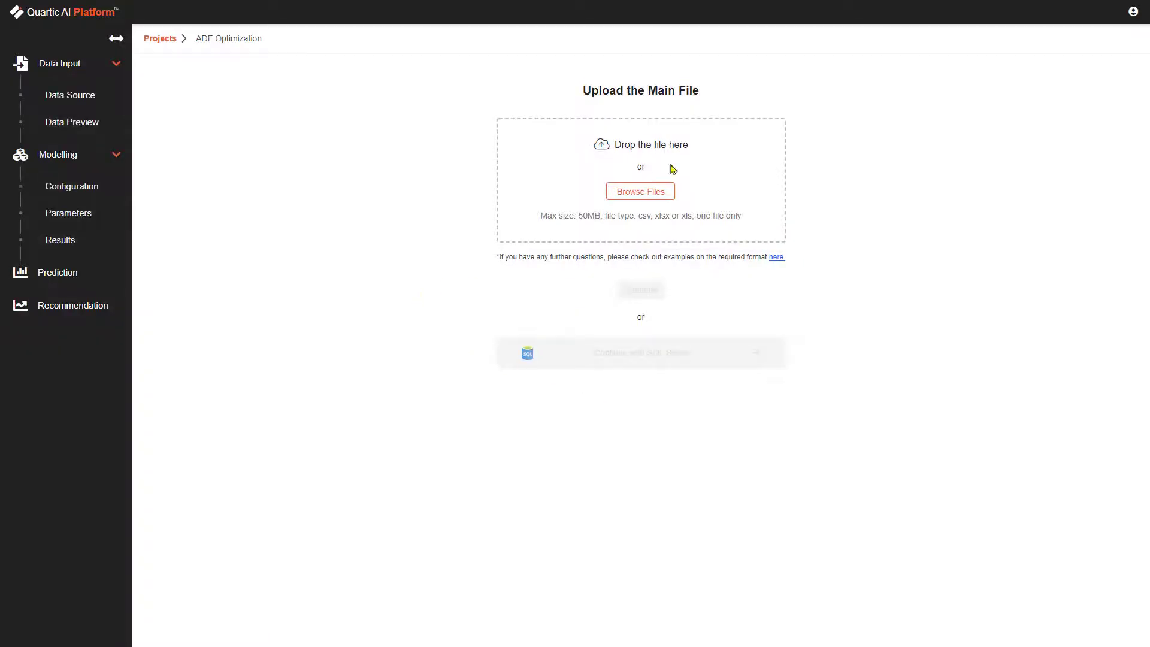
Upload brewing_demo_data.csv as the project's main file and continue to the data preview.
left_click(657, 200)
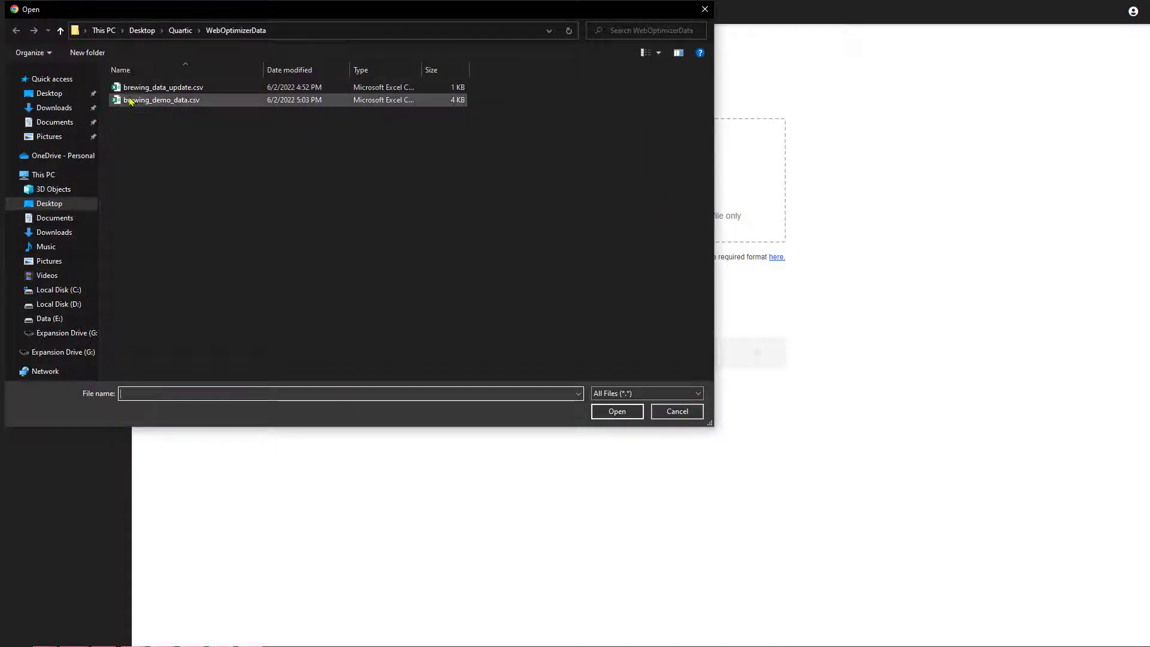
left_click(142, 102)
left_click(604, 412)
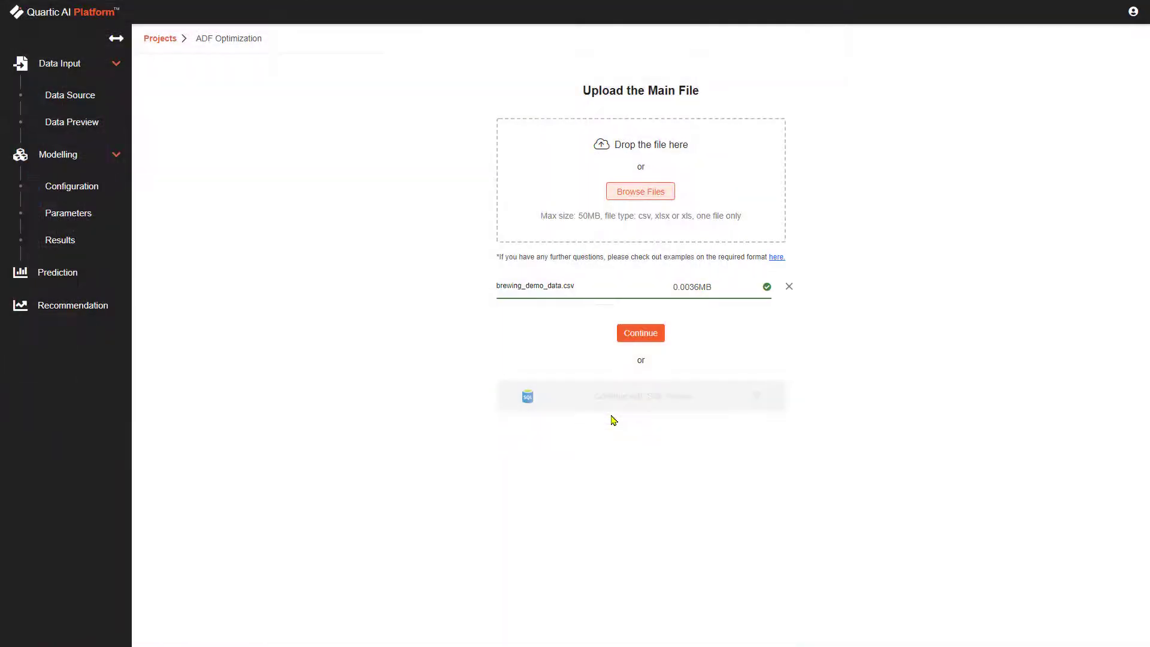
left_click(628, 336)
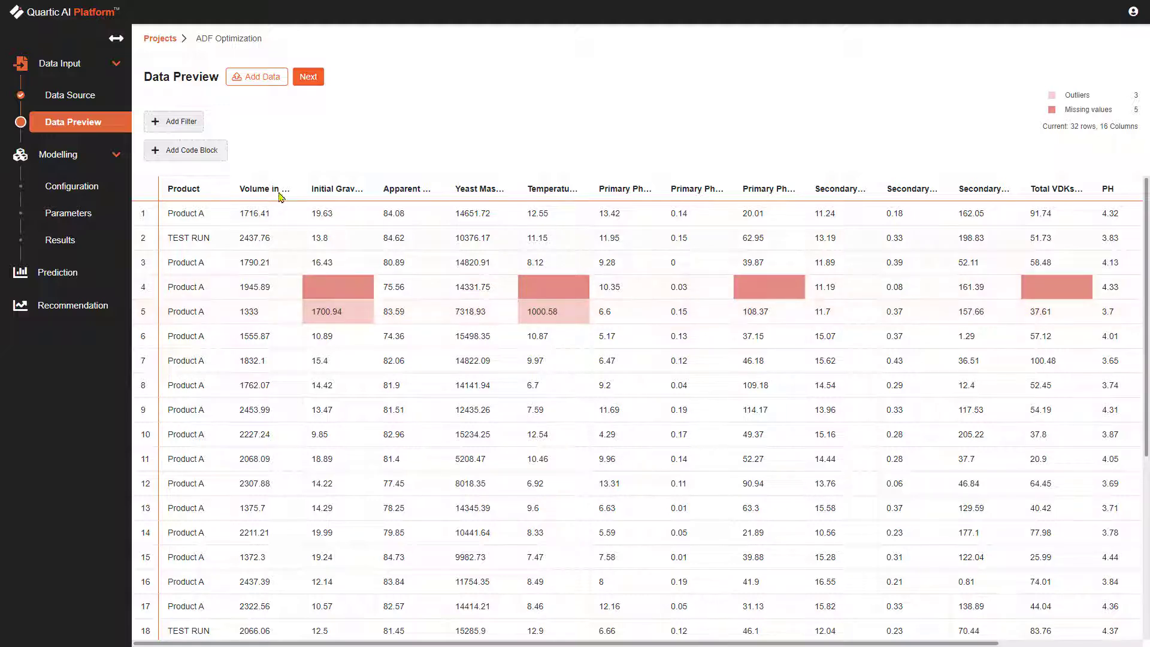
Add a data filter that keeps only rows with Volume in Fermentor (hL) > 1400.
left_click(185, 122)
left_click(493, 350)
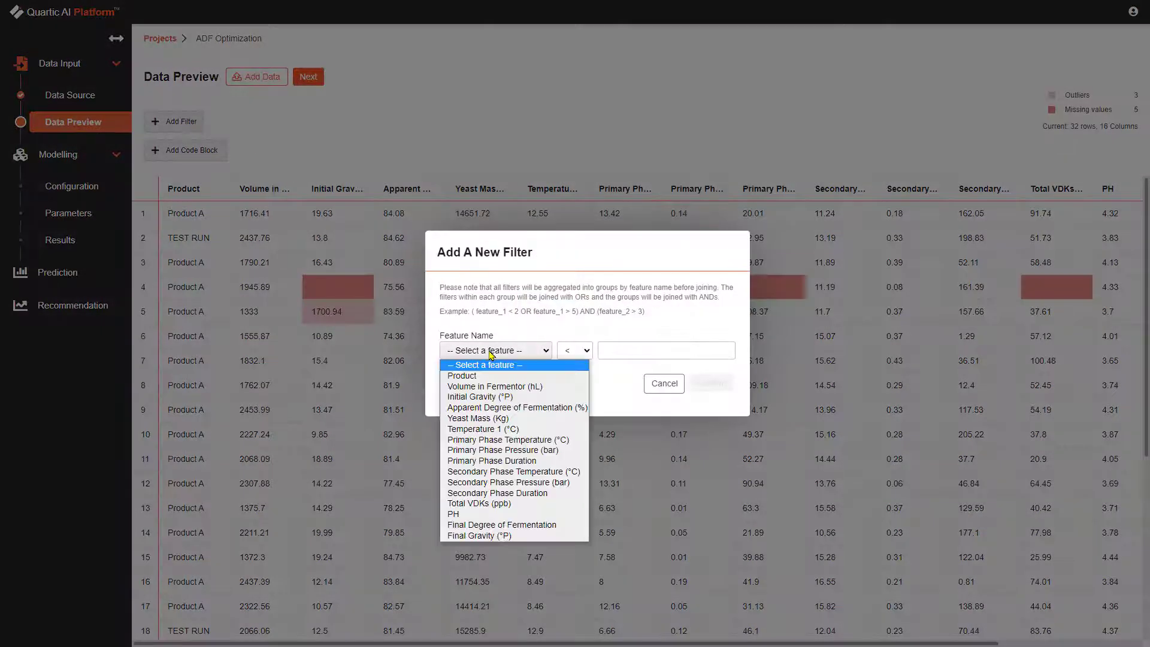
left_click(495, 386)
left_click(574, 350)
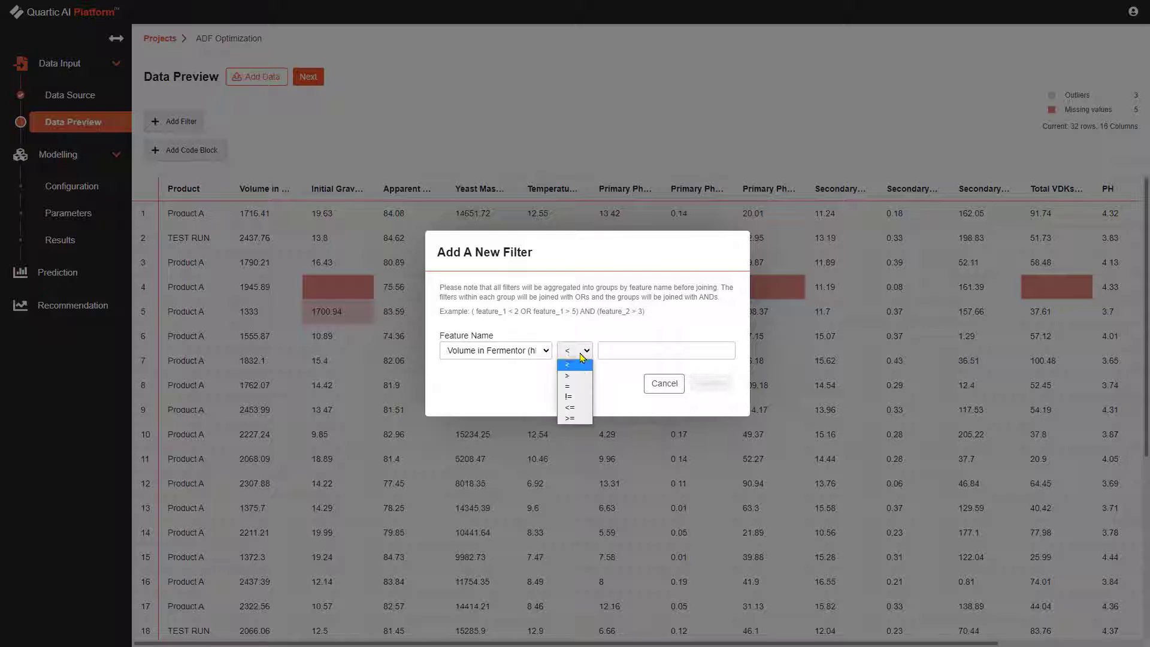
left_click(573, 376)
left_click(614, 351)
type("1400")
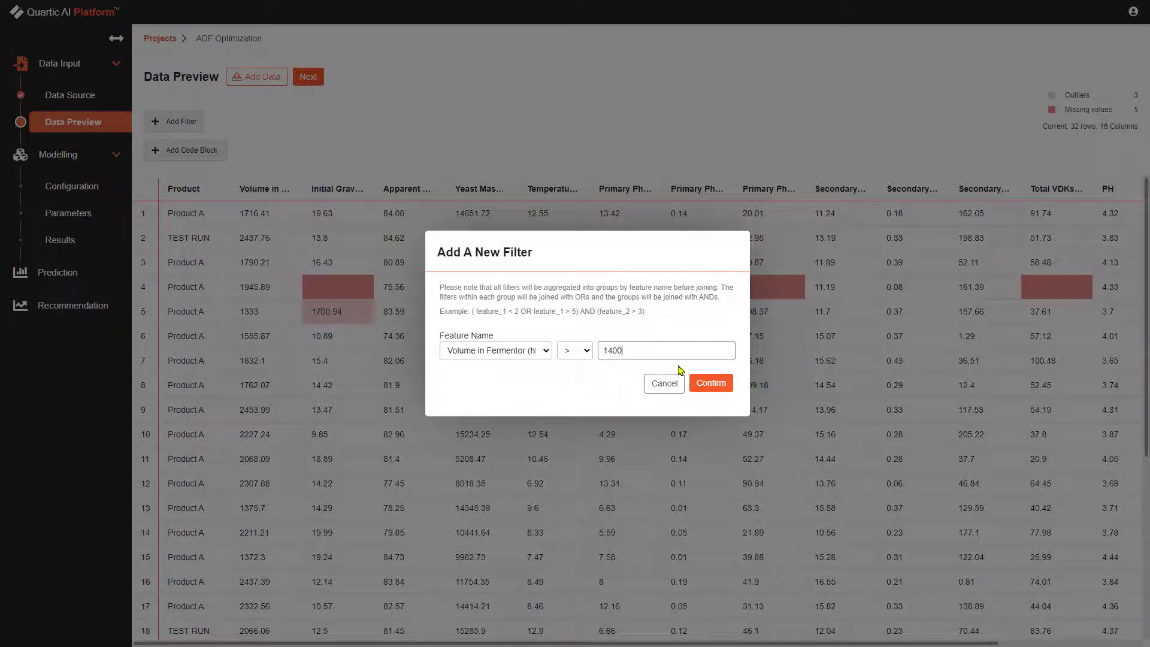
left_click(709, 382)
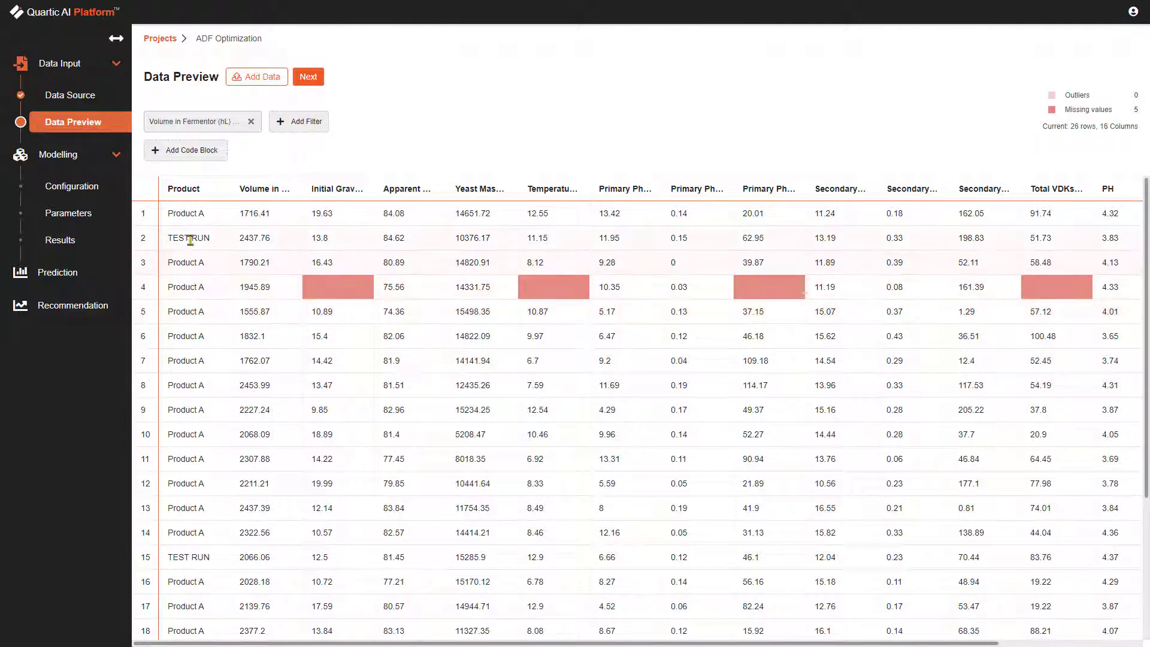
Add a code block whose data_preparation function keeps only rows where "Product" equals "Product A", and apply it.
left_click_drag(211, 239, 164, 238)
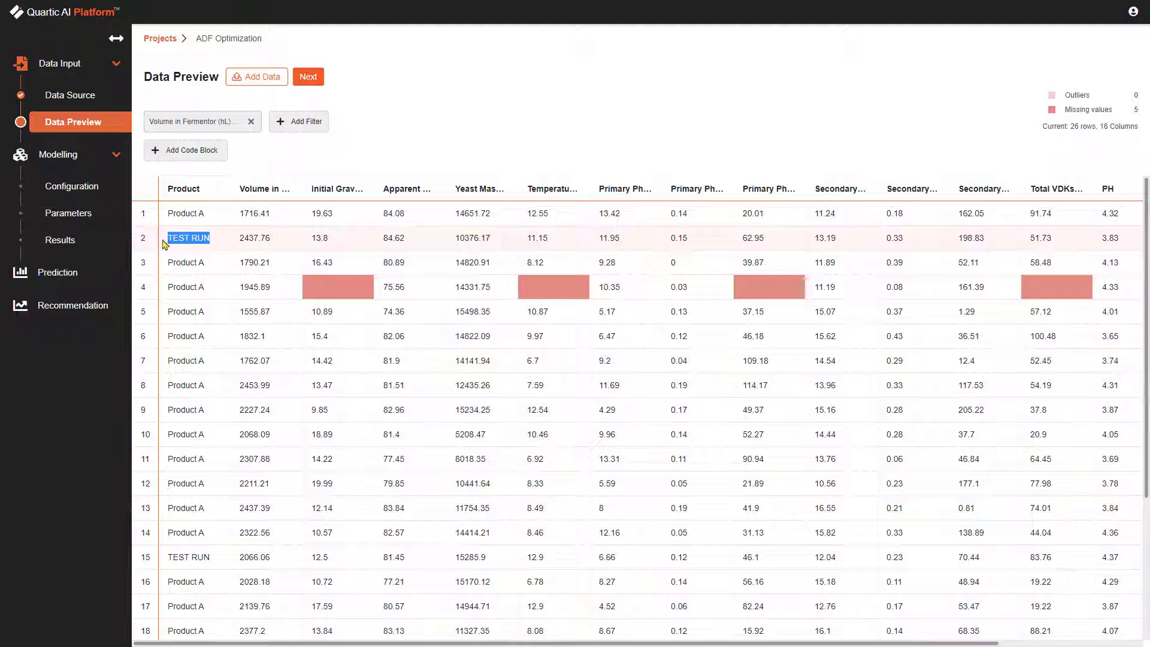
left_click(197, 150)
left_click_drag(568, 259, 455, 247)
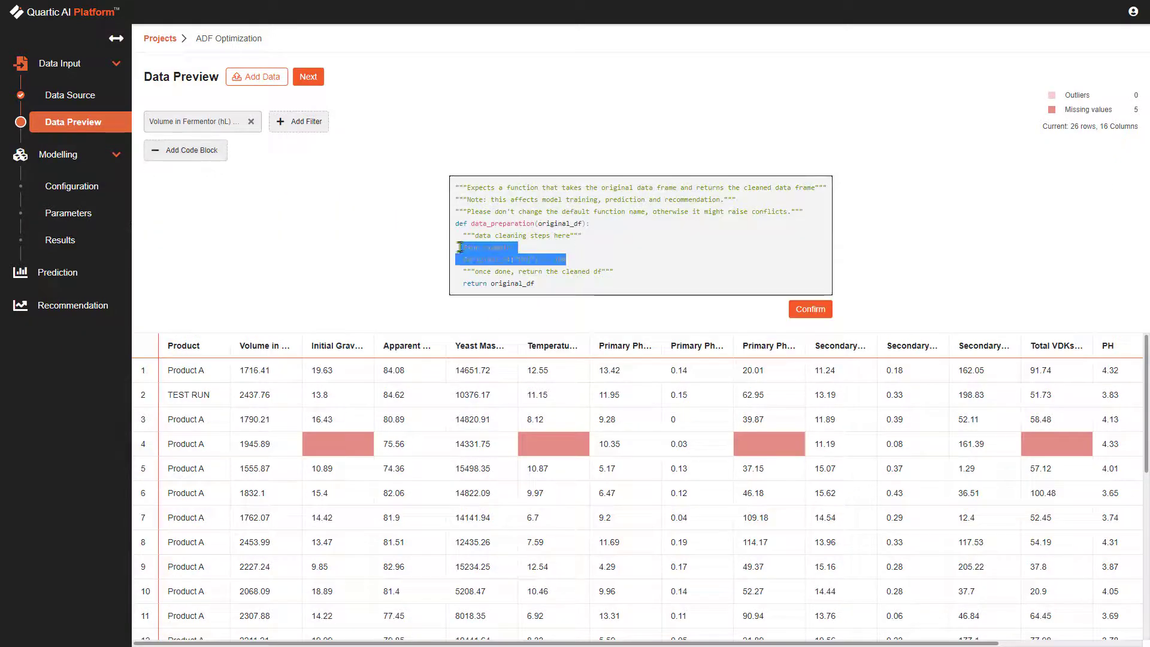
type("original_df = original_df.loc[(original_df[\"Product\"] == \"Product A\")]")
left_click_drag(693, 247, 731, 248)
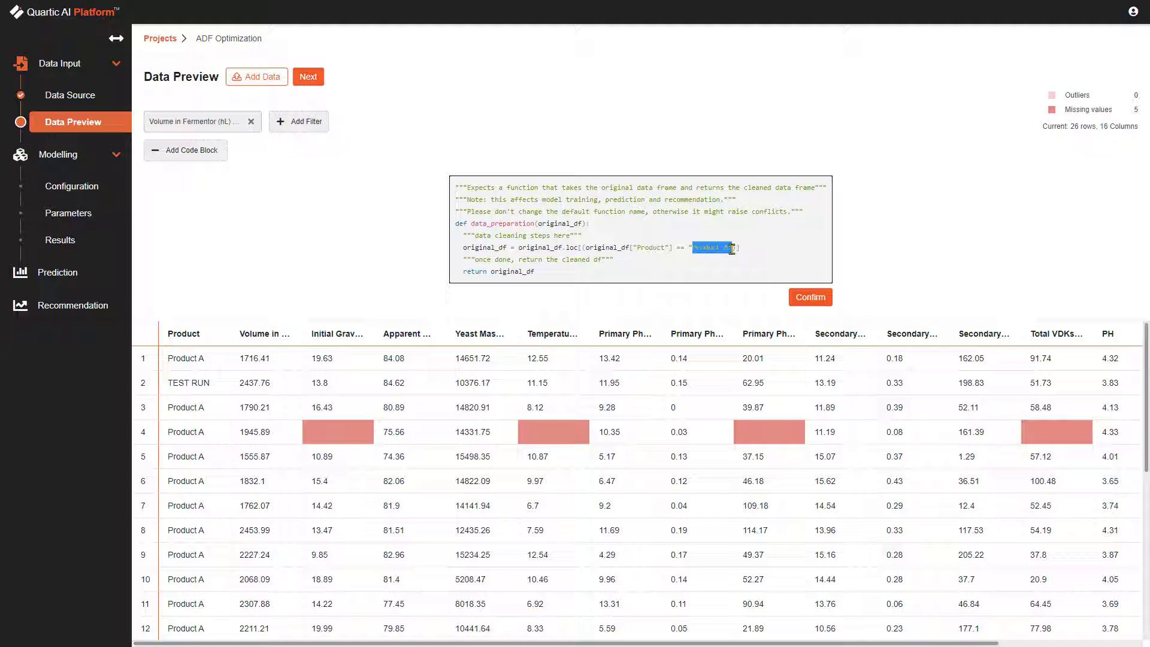
left_click(773, 250)
left_click(808, 298)
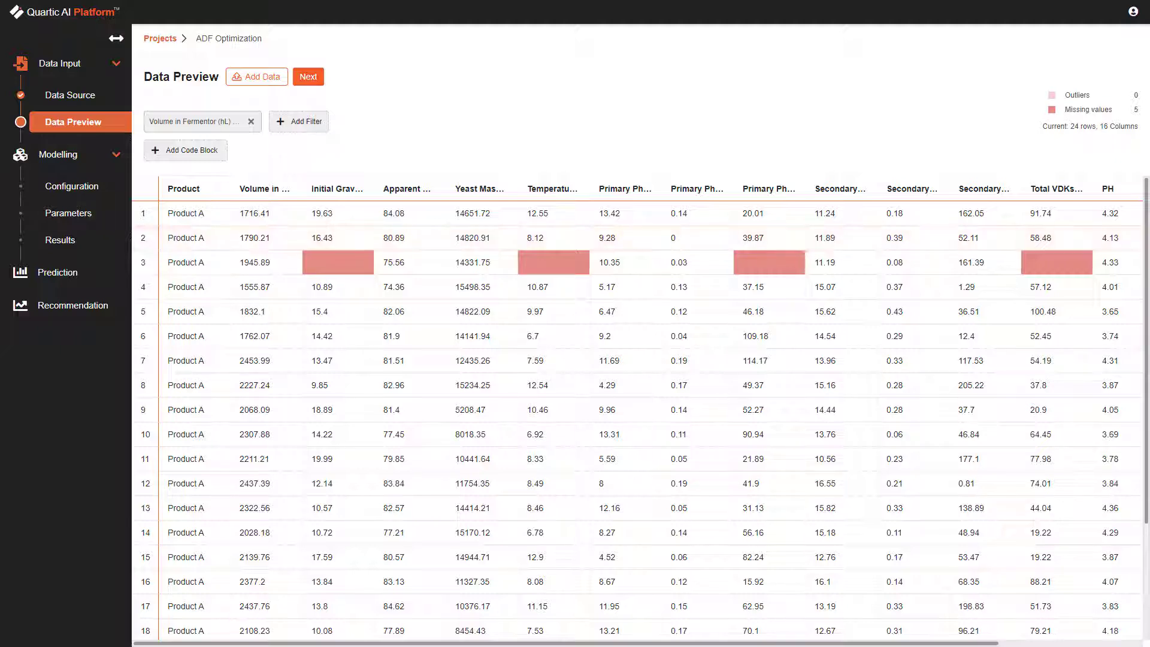
Proceed with the filtered data to configuration and assign Apparent Degree of Fermentation (%) and PH as outcome parameters.
left_click(306, 88)
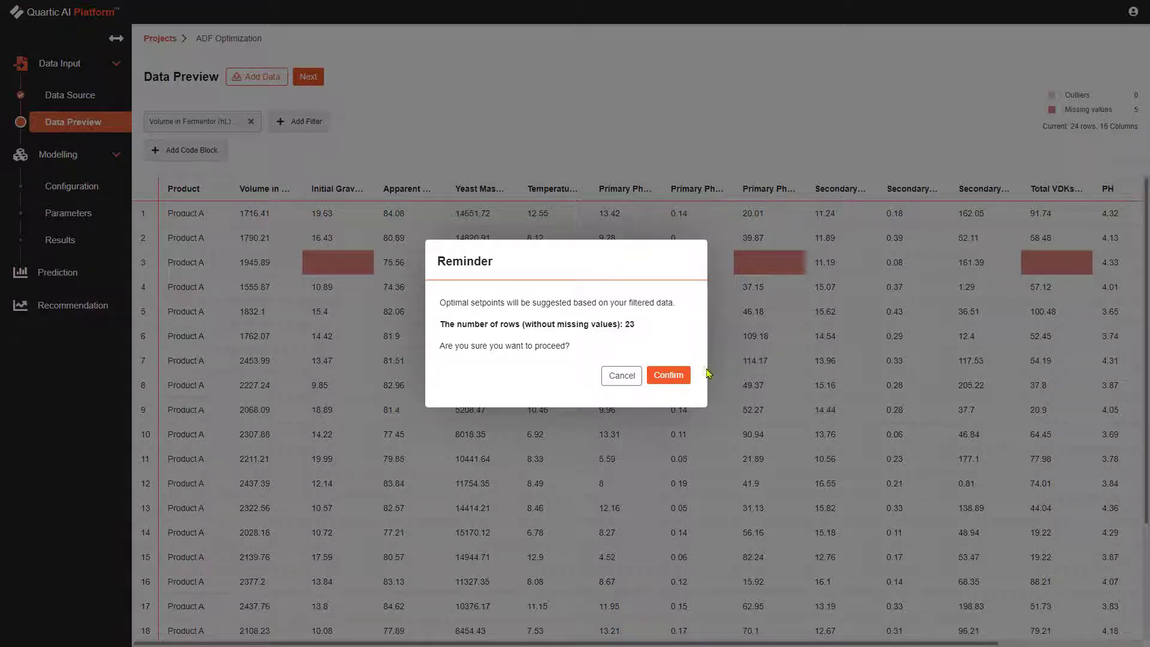
left_click(668, 376)
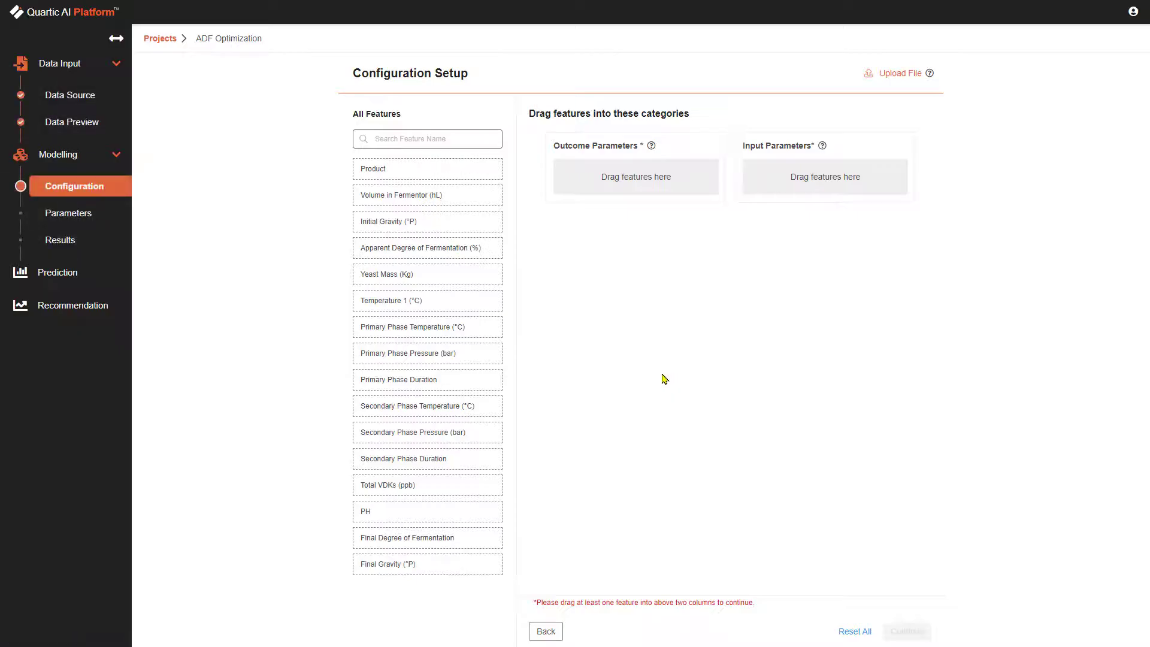
left_click_drag(390, 256, 588, 177)
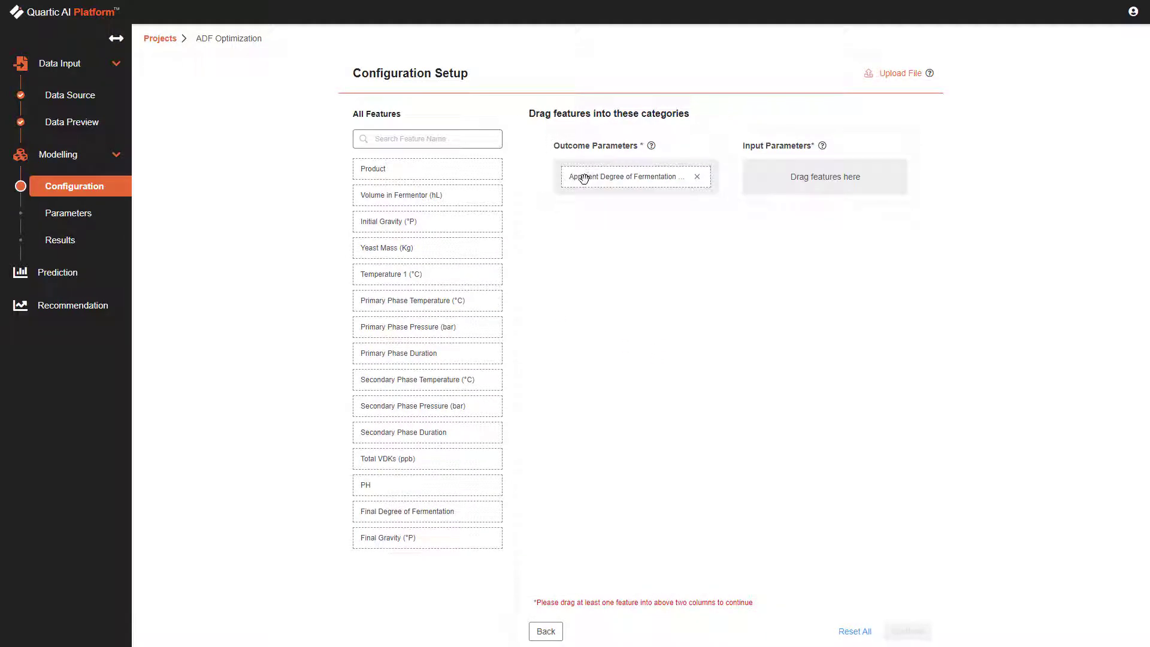
left_click_drag(382, 486, 594, 207)
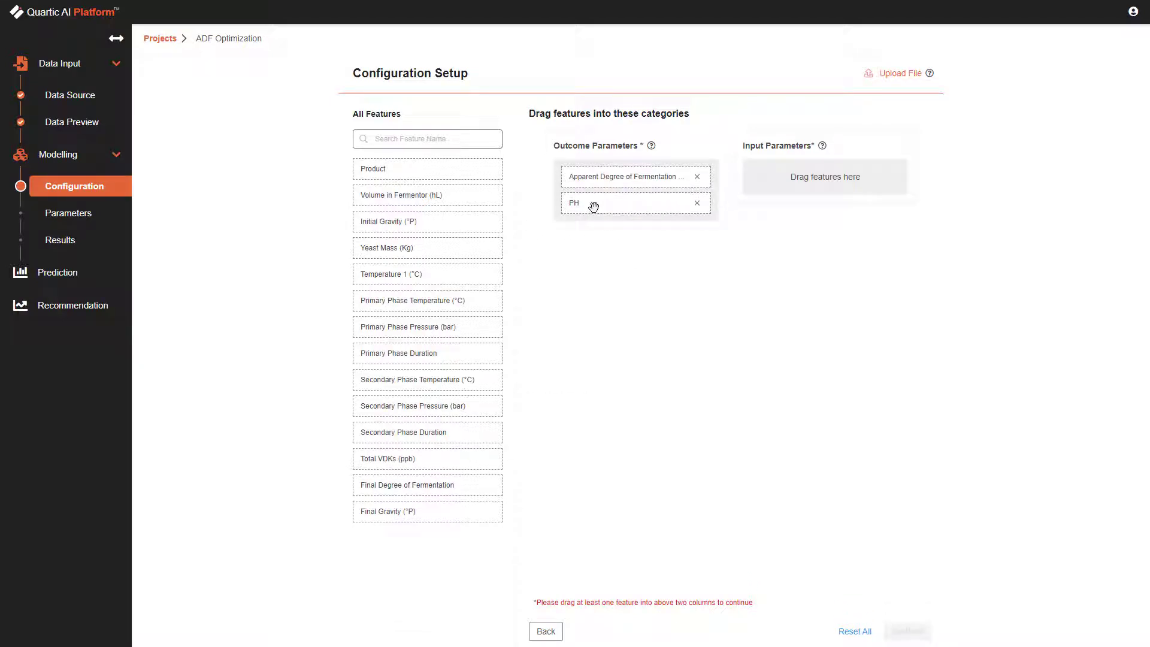
Assign Volume in Fermentor (hL), Temperature 1 (°C) and Yeast Mass (Kg) as input parameters and continue to the parameters setup.
left_click_drag(436, 195, 796, 180)
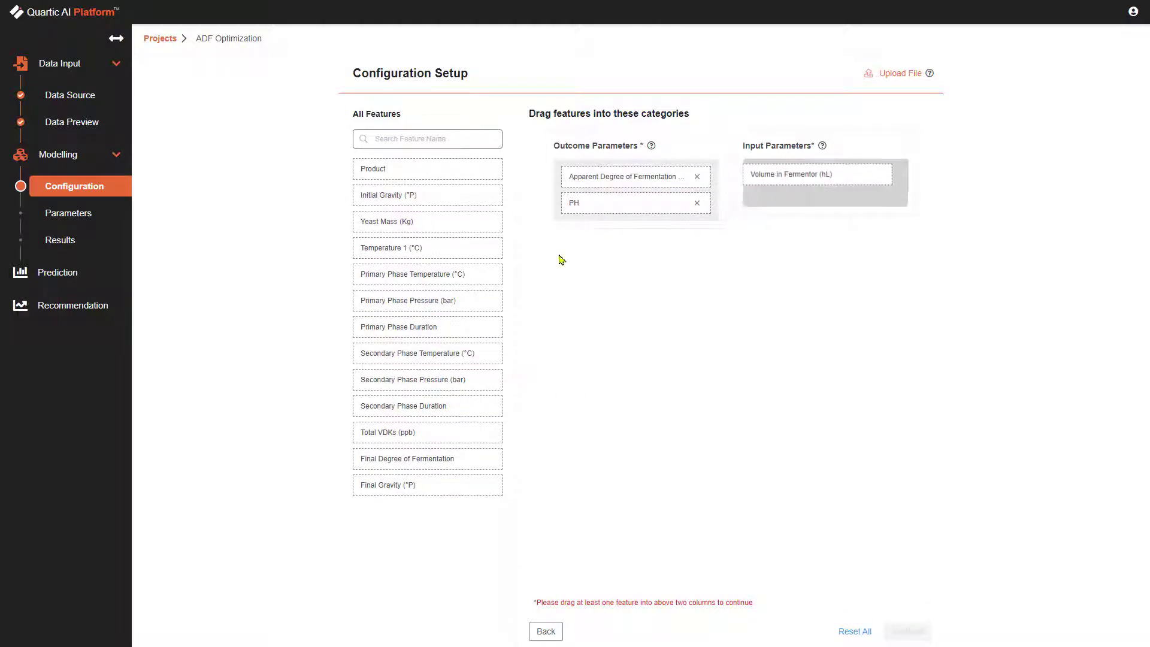
left_click_drag(451, 249, 854, 201)
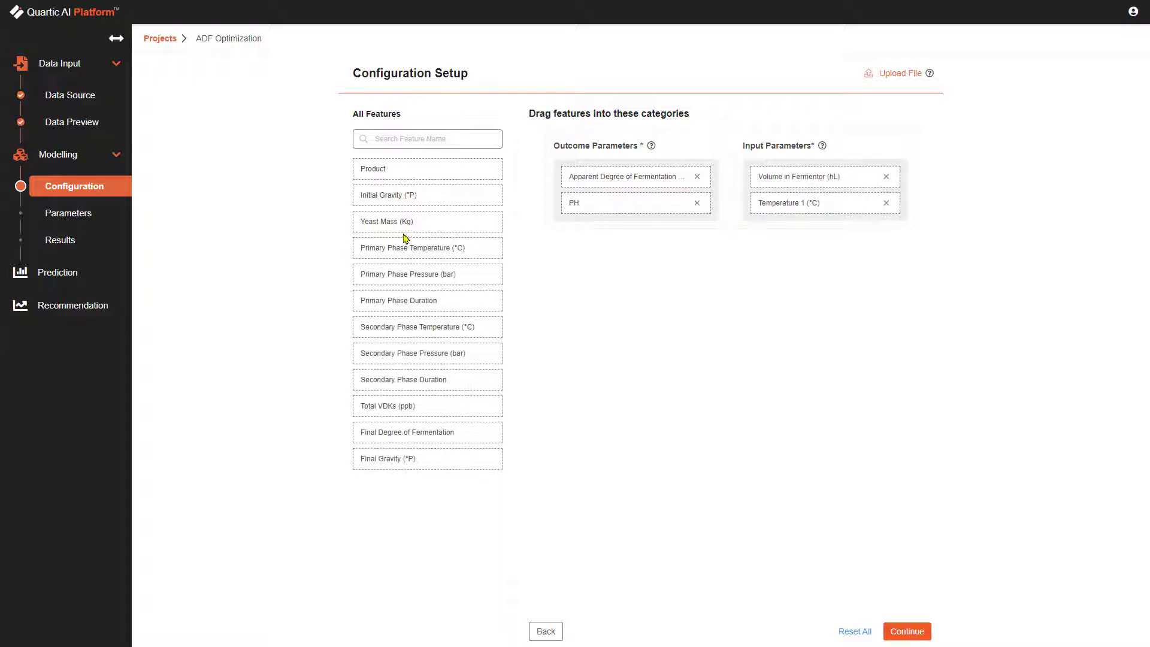
left_click_drag(401, 222, 794, 241)
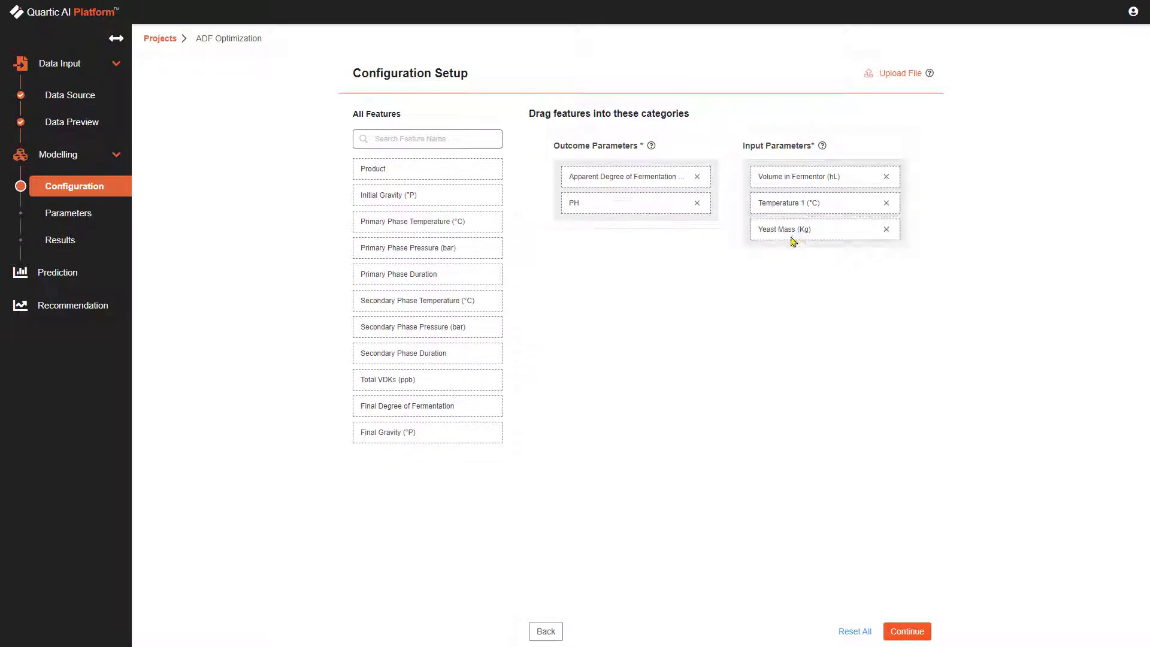
left_click(900, 633)
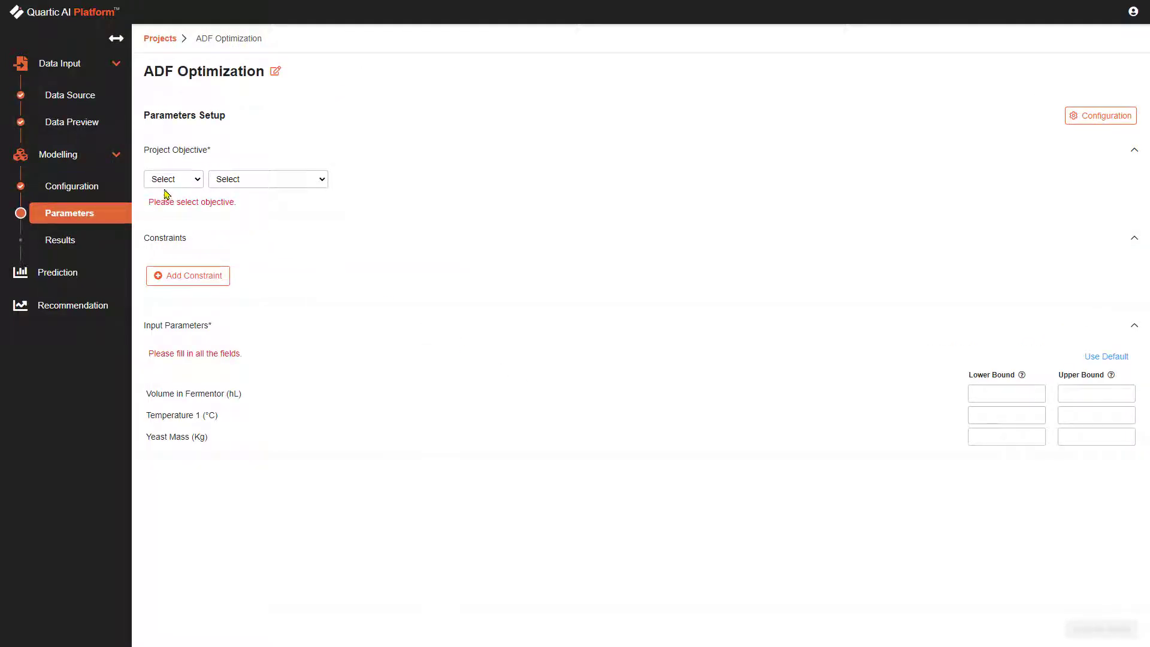
Set the project objective to minimize Apparent Degree of Fermentation (%).
left_click(169, 180)
left_click(170, 202)
left_click(240, 179)
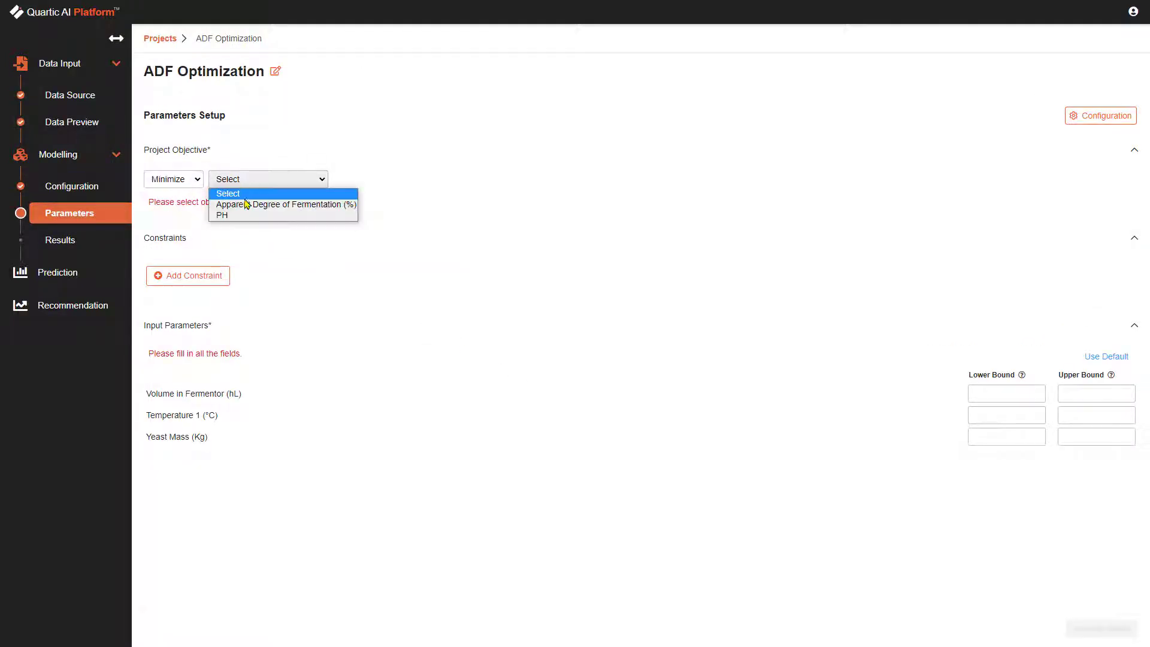
left_click(246, 204)
Add a constraint that PH must be <= 7.
left_click(200, 272)
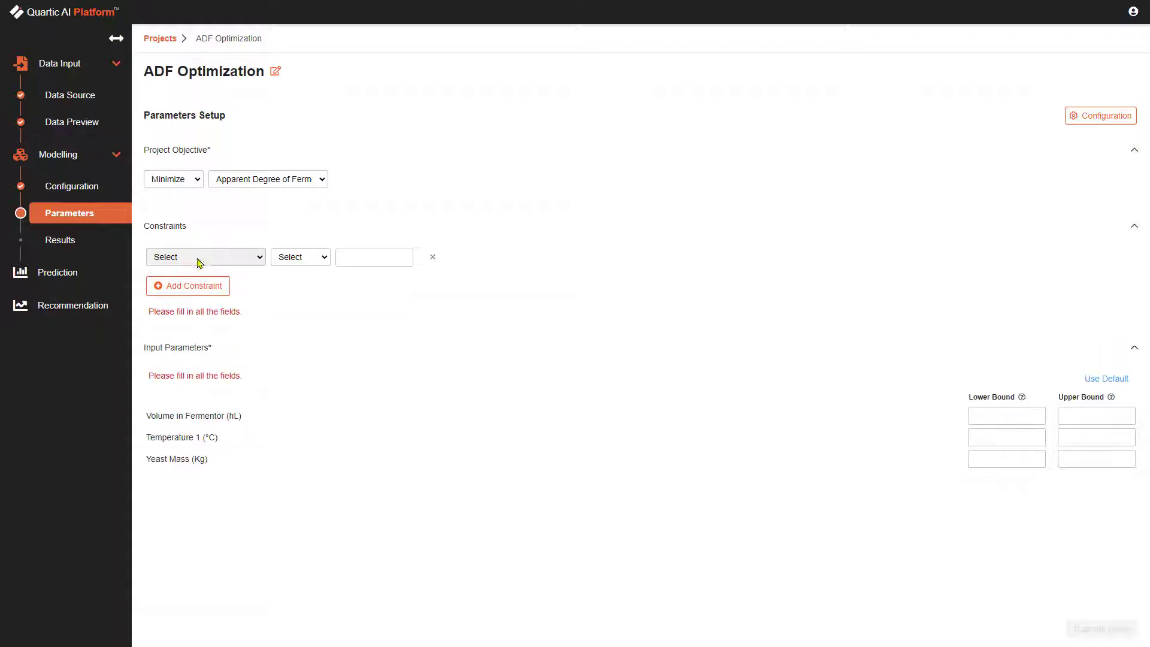
left_click(200, 262)
left_click(174, 292)
left_click(299, 257)
left_click(293, 290)
left_click(353, 257)
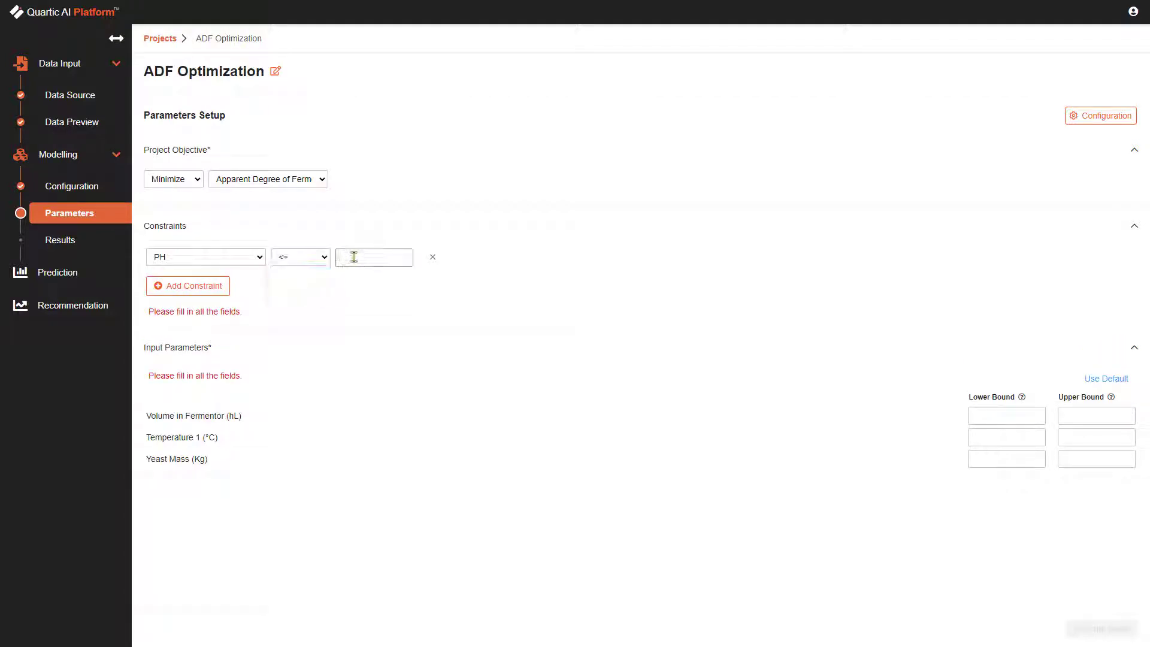
type("7")
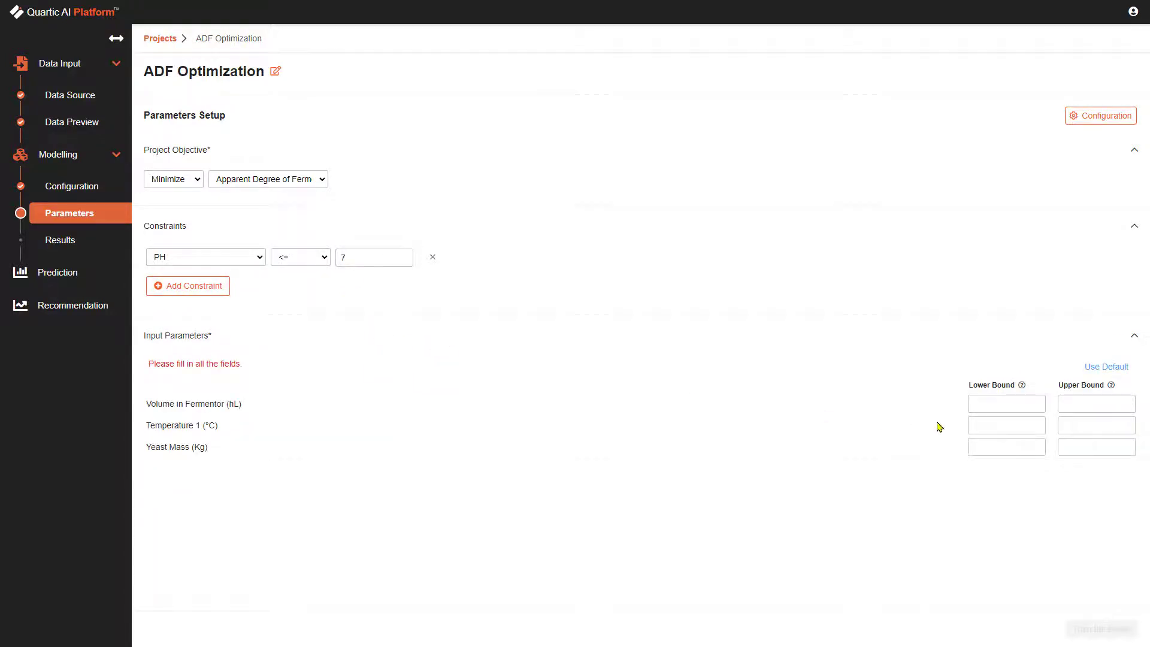
Apply the default lower and upper bounds to the input parameters and train the model.
left_click(1124, 371)
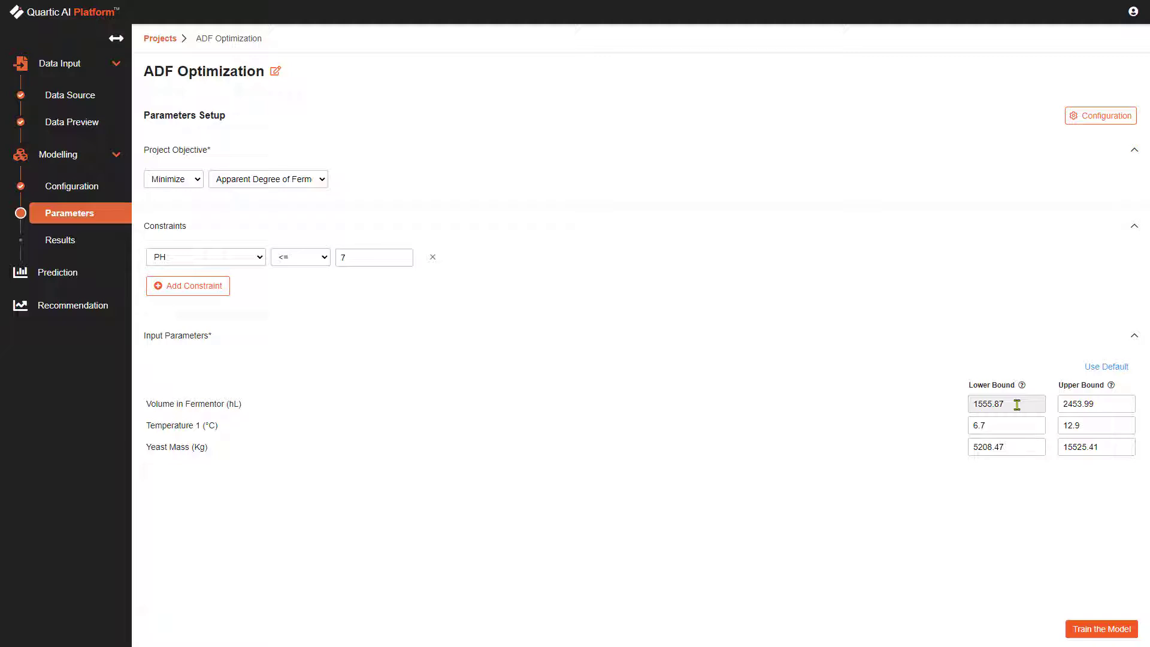
left_click(1085, 630)
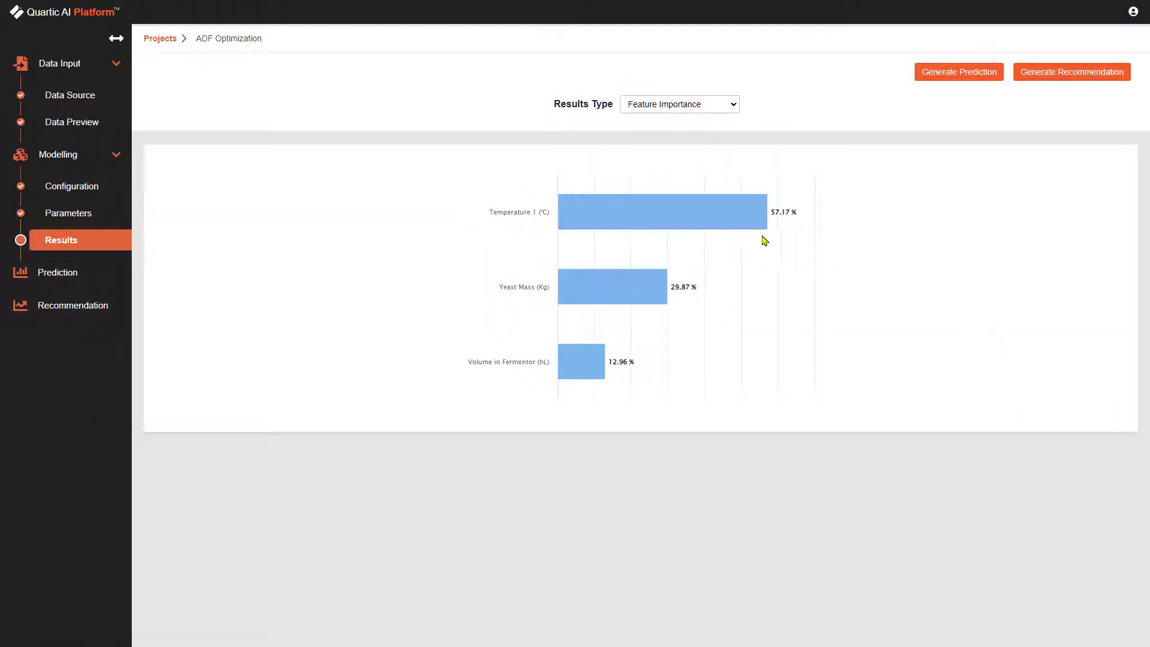
mouse_move(726, 226)
Generate a prediction using the default values for all input parameters.
left_click(65, 277)
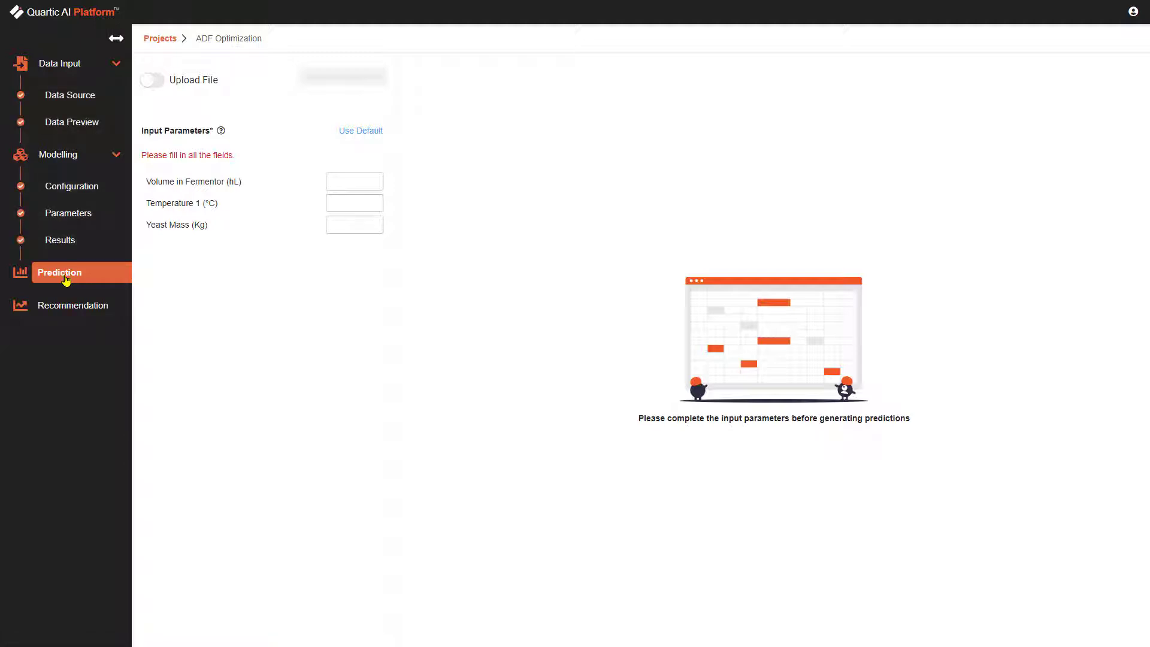
left_click(344, 130)
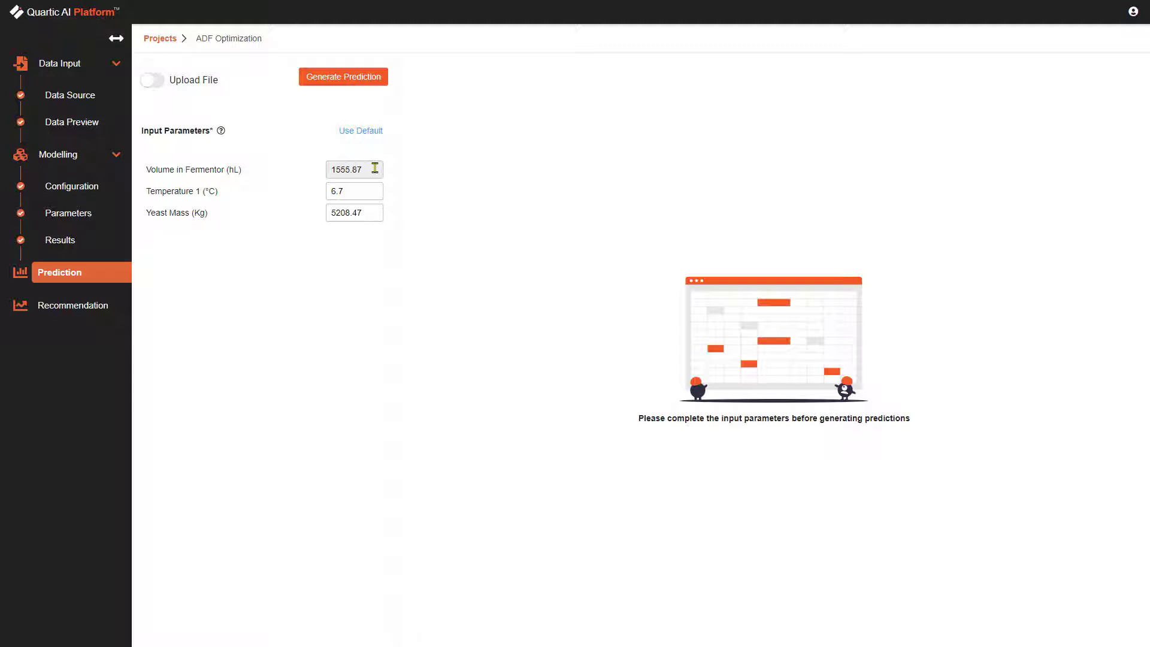
left_click(362, 78)
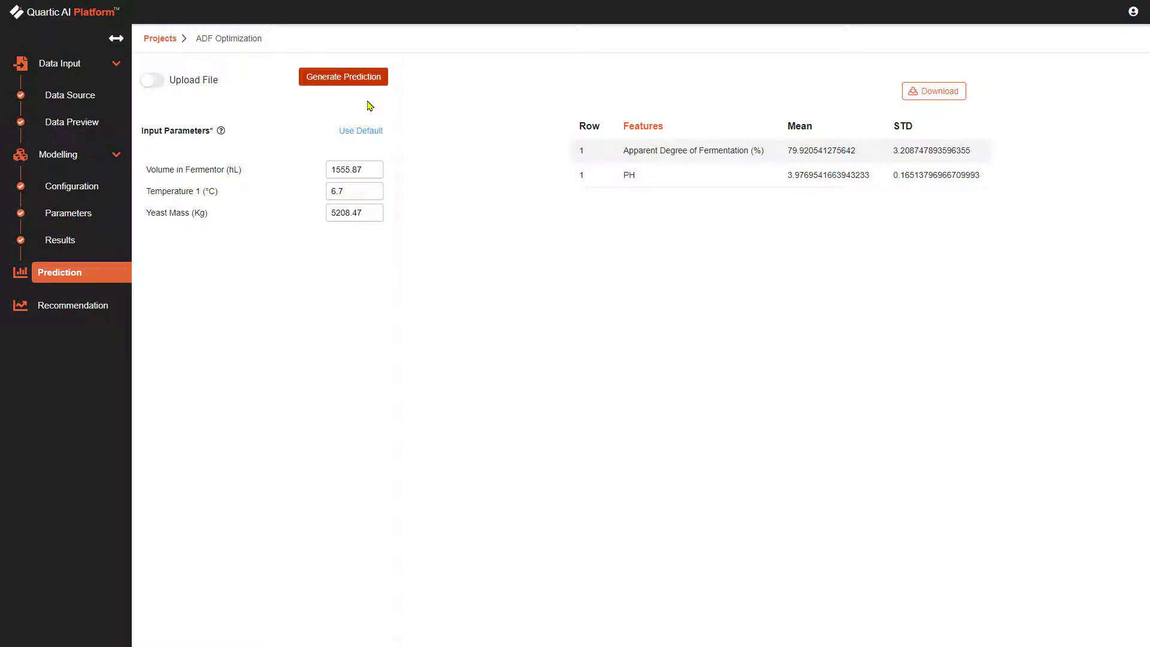
Generate a prediction with Volume in Fermentor set to 2000 hL, keeping the default temperature and yeast mass.
left_click_drag(382, 174, 278, 170)
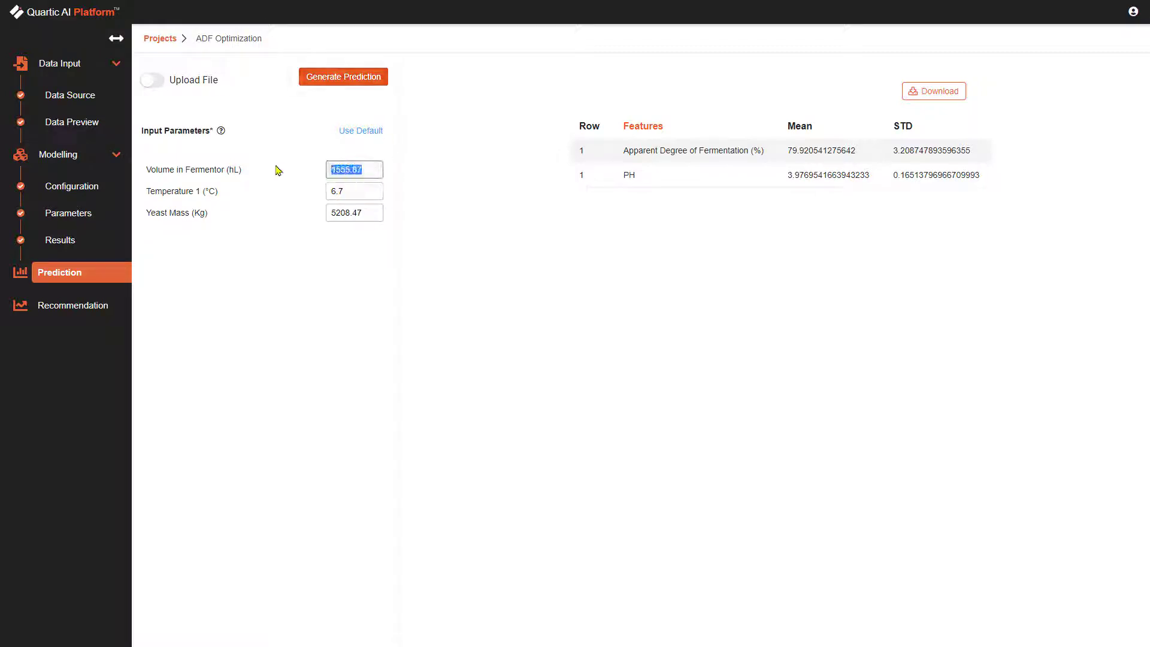
type("2000")
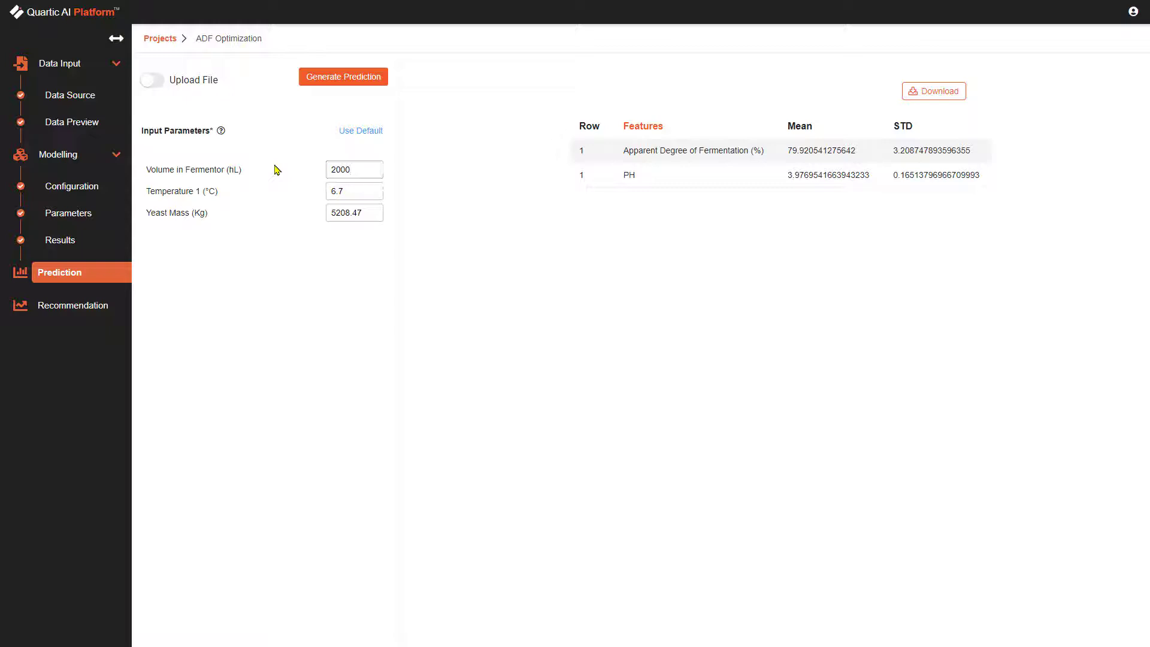
left_click(355, 83)
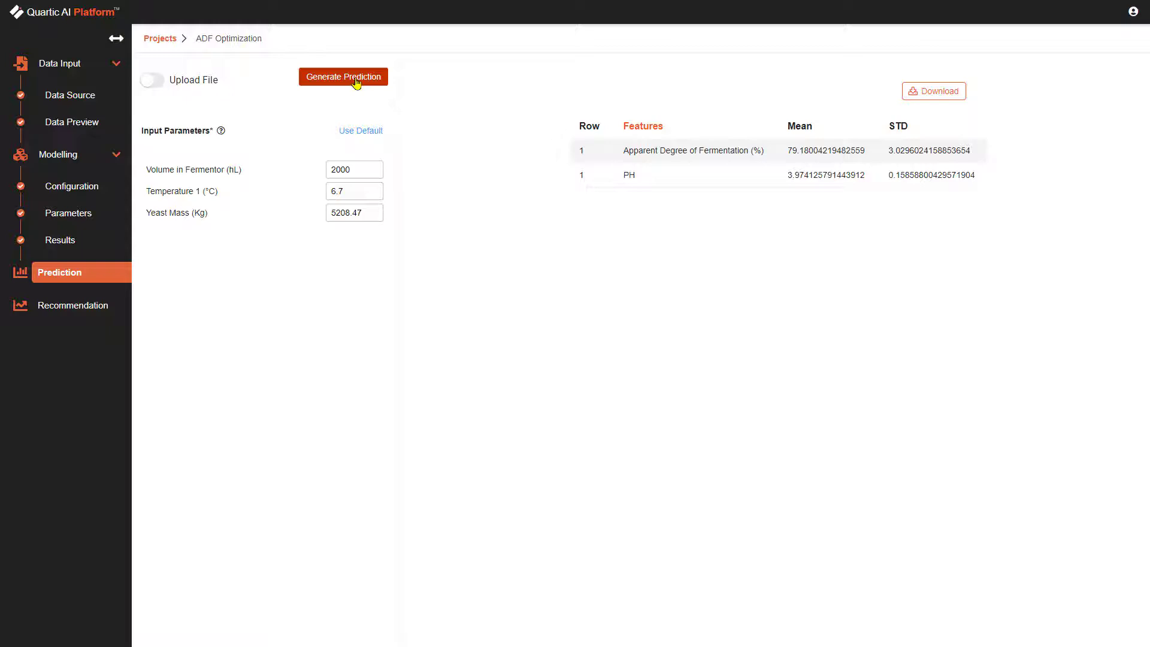
Add Primary Phase Pressure and Primary Phase Duration to the input parameters and retrain the model with default bounds.
left_click(75, 188)
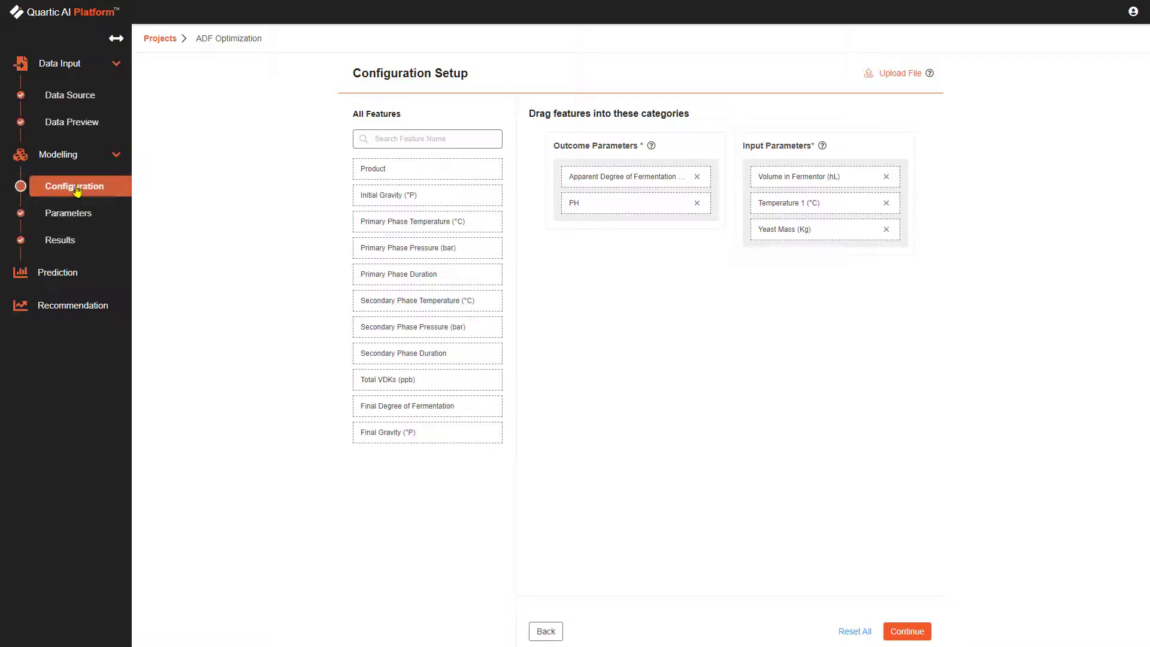
left_click_drag(392, 251, 788, 279)
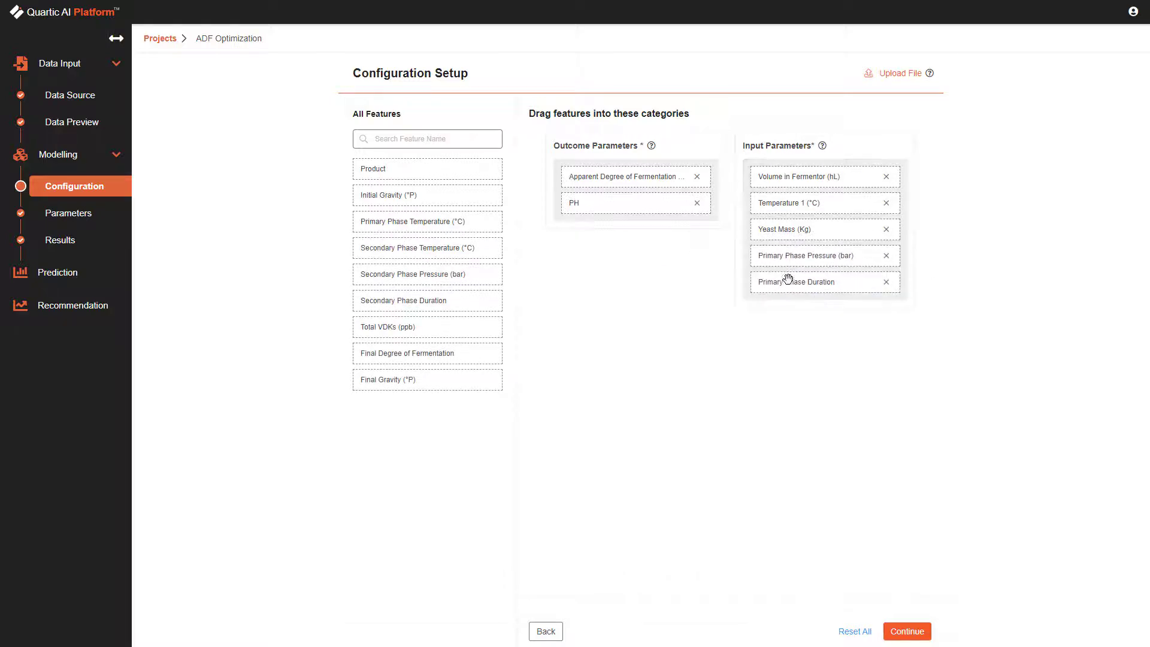
left_click(907, 631)
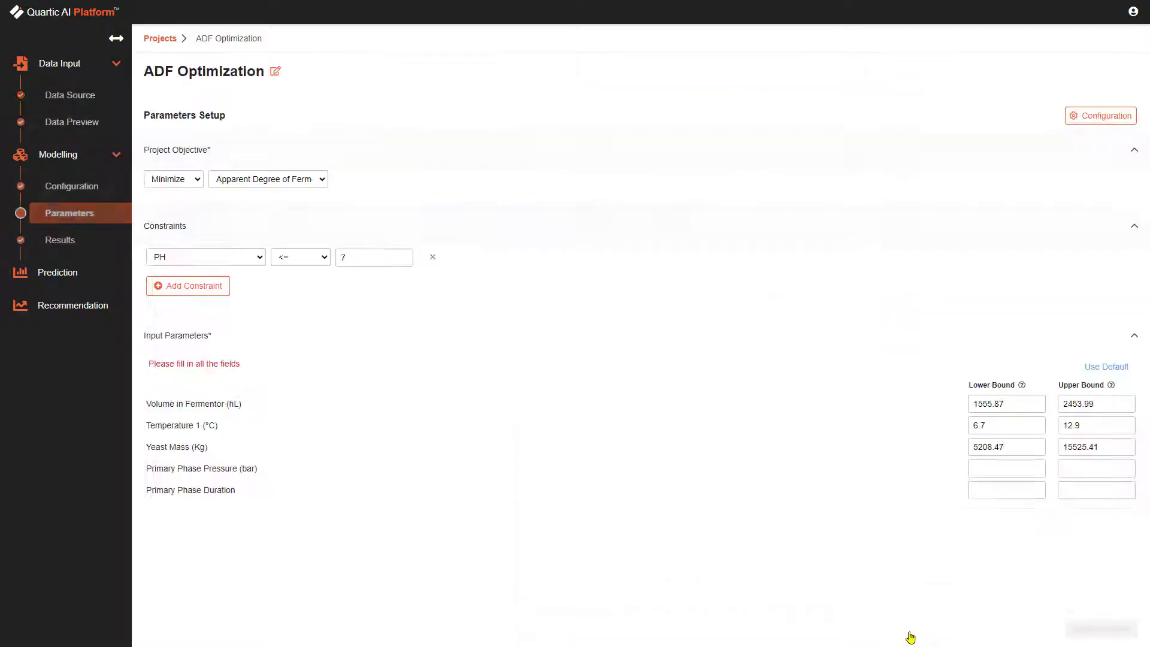
left_click(1105, 370)
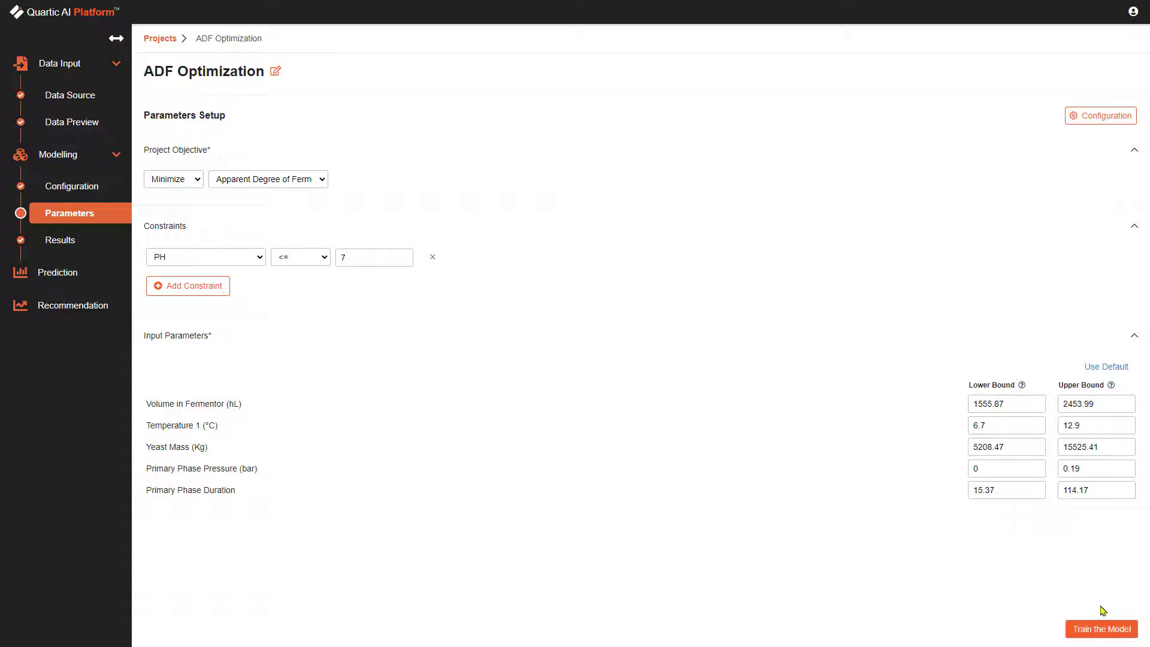
left_click(1095, 631)
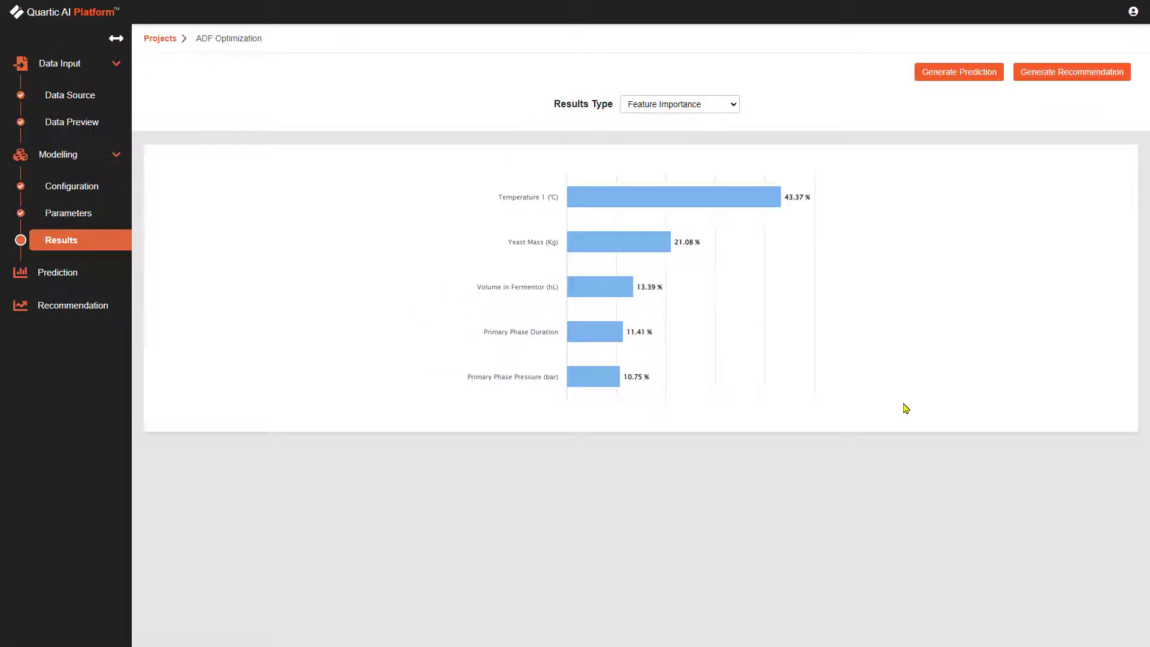
Generate a prediction from the default input values, and generate recommendations with all input parameters left blank.
left_click(72, 275)
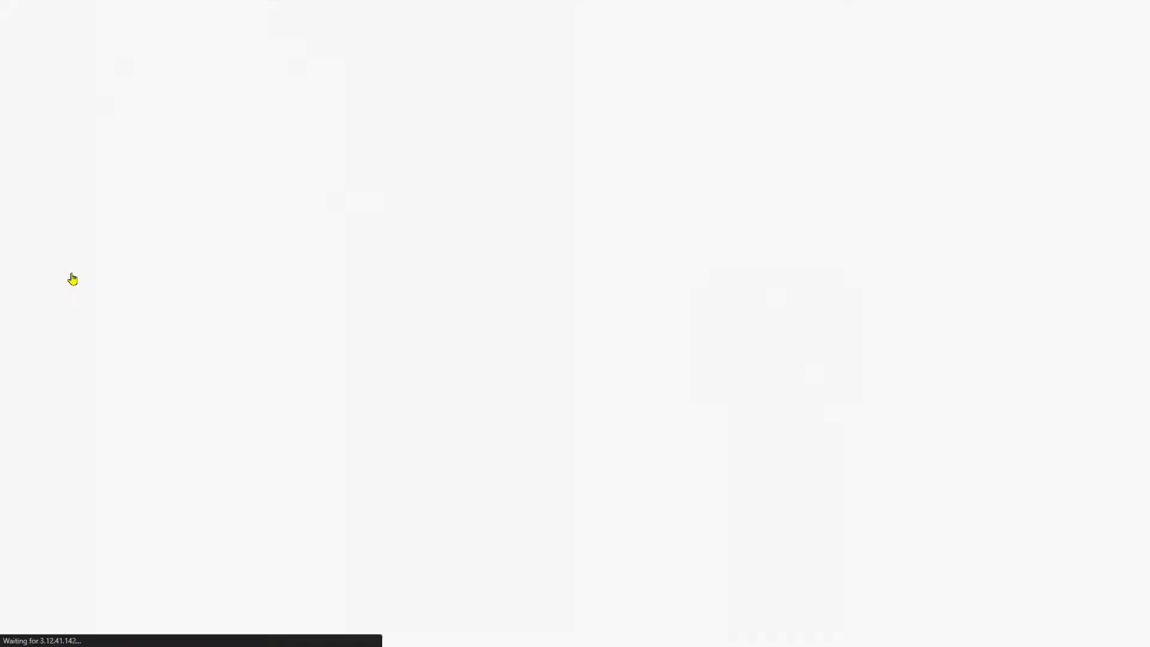
left_click(375, 135)
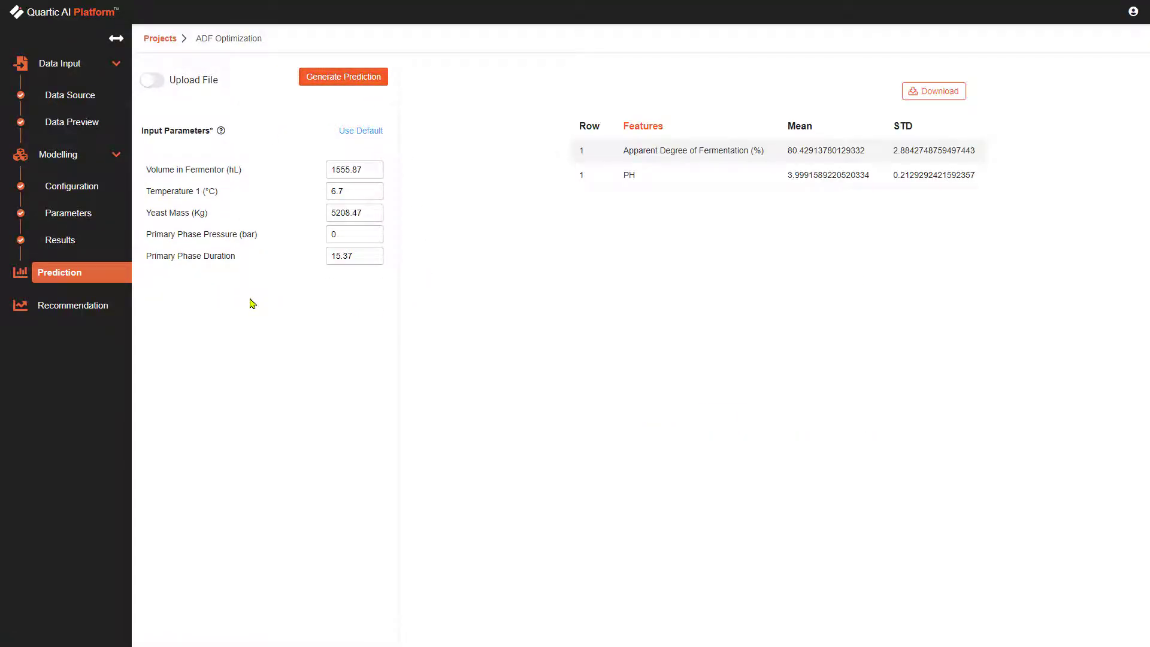
left_click(110, 310)
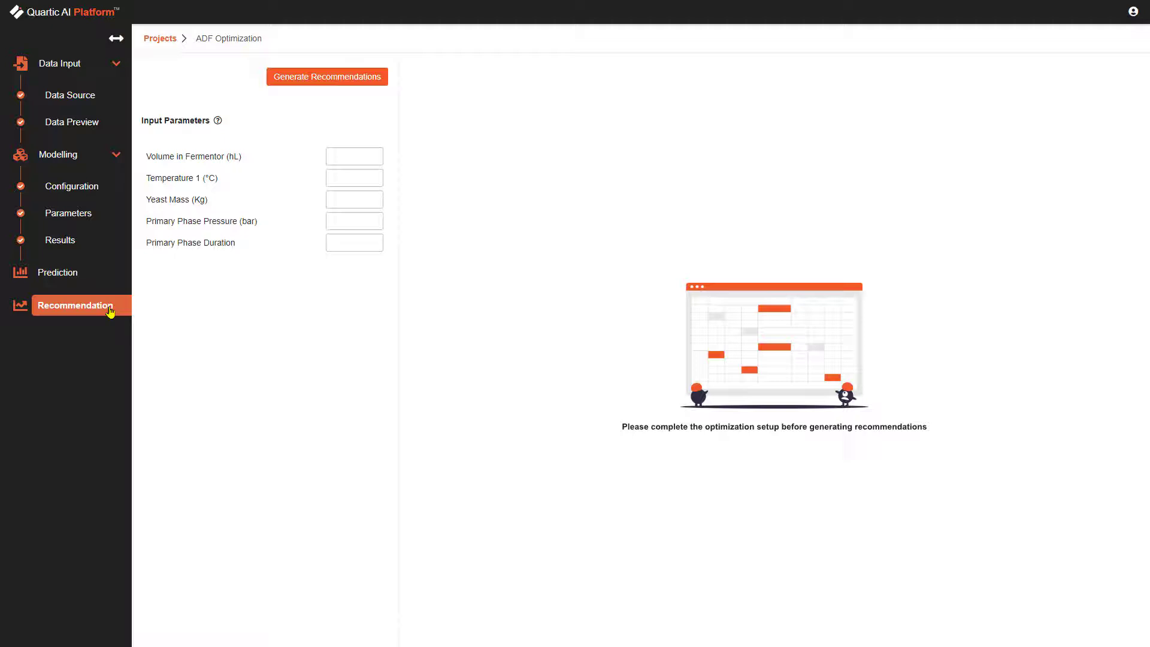
left_click(331, 79)
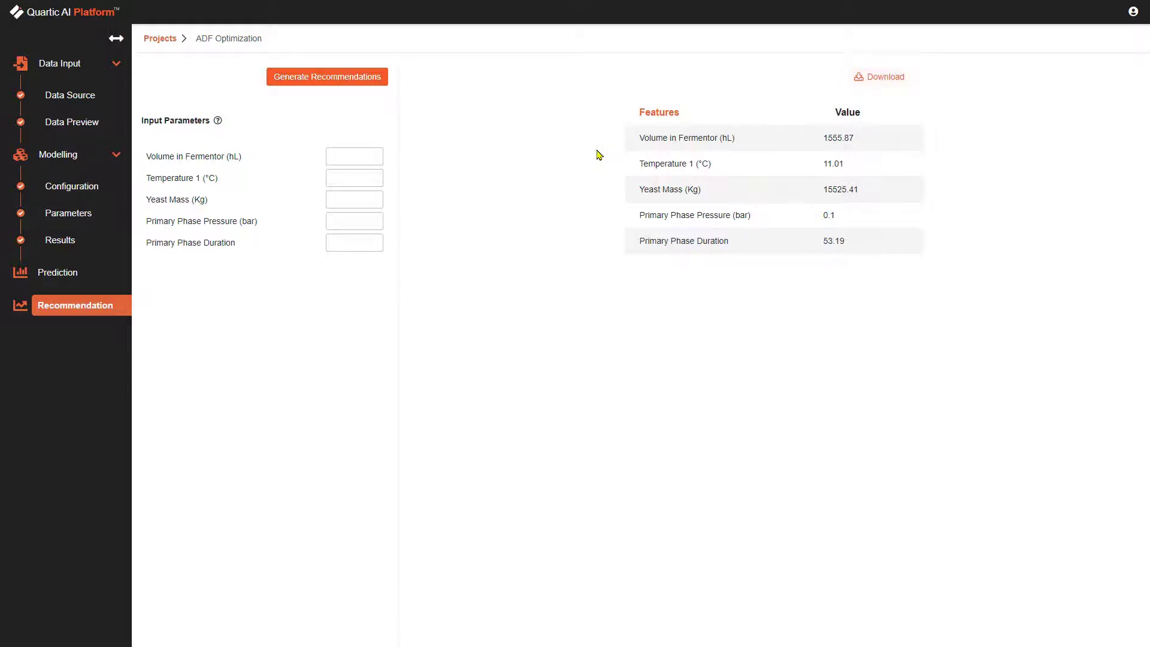
Generate recommendations with Volume in Fermentor fixed at 2000 hL and Primary Phase Duration fixed at 95.
left_click(348, 154)
type("2000")
left_click(345, 243)
type("95")
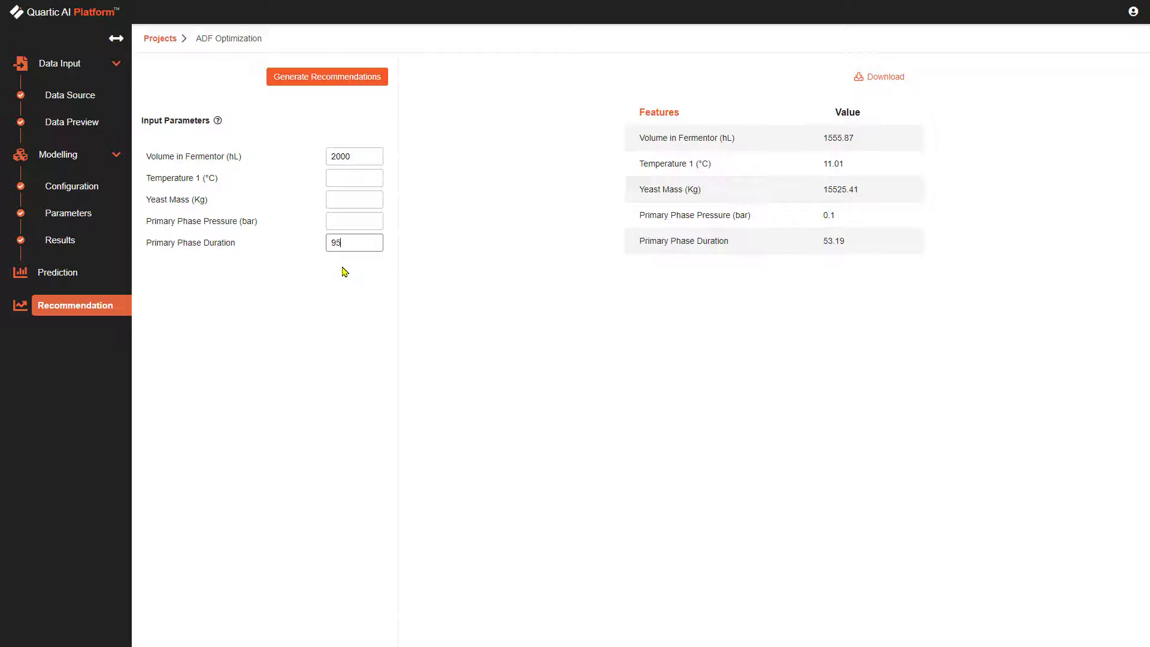
left_click(358, 85)
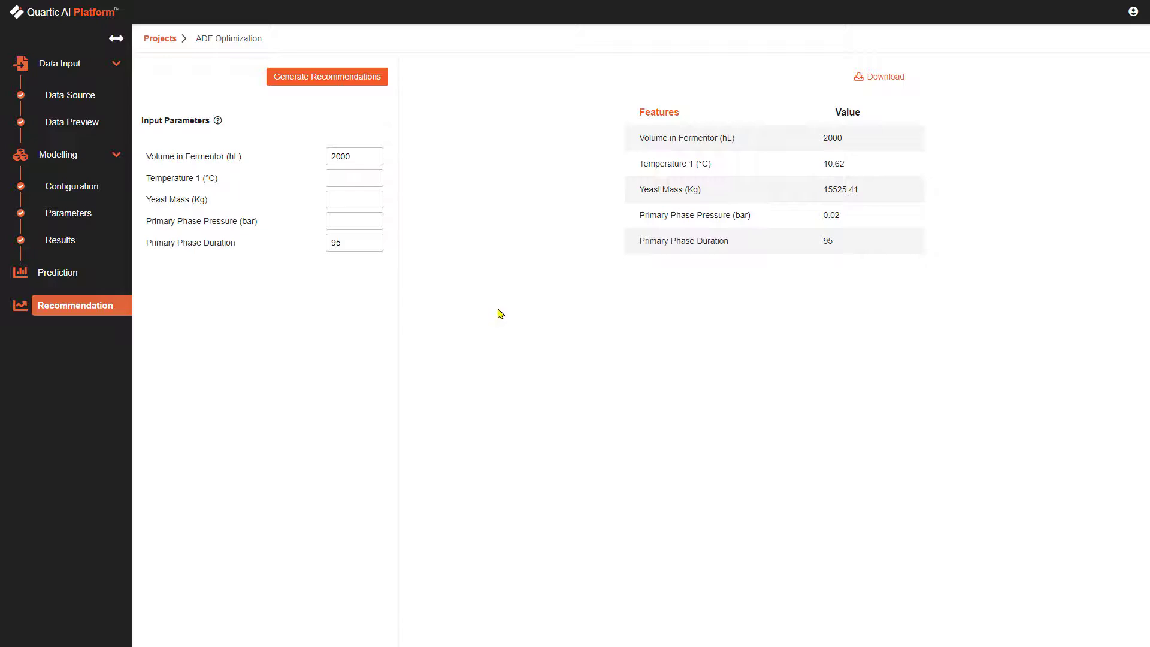
Clear the fixed Volume in Fermentor and Primary Phase Duration values and regenerate the recommendations.
left_click_drag(361, 157, 321, 157)
key("BackSpace")
left_click_drag(361, 243, 320, 242)
key("BackSpace")
left_click(306, 76)
Generate a prediction for fermentor volume 1555 hL, yeast mass 15525 kg, temperature 11 °C, primary phase pressure 0.1 bar and primary phase duration 53.
left_click(83, 275)
left_click(339, 179)
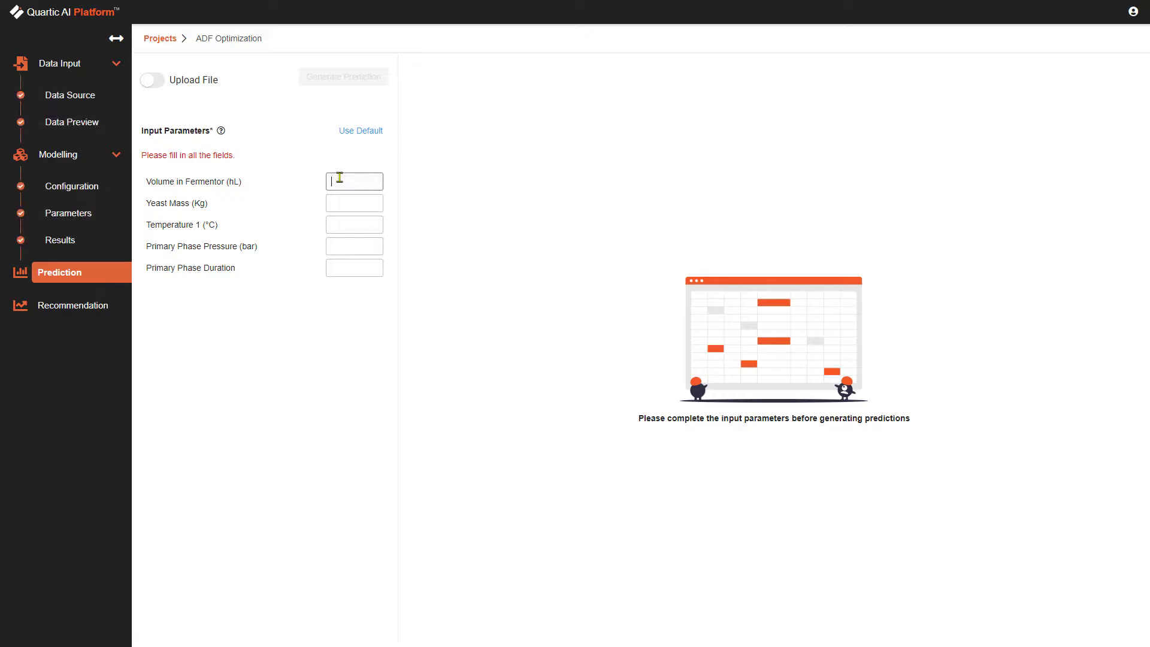
type("1555")
left_click(340, 202)
type("15525")
left_click(343, 227)
type("11")
left_click(356, 245)
type("0.1")
left_click(364, 267)
type("53")
left_click(352, 77)
left_click_drag(788, 150, 802, 150)
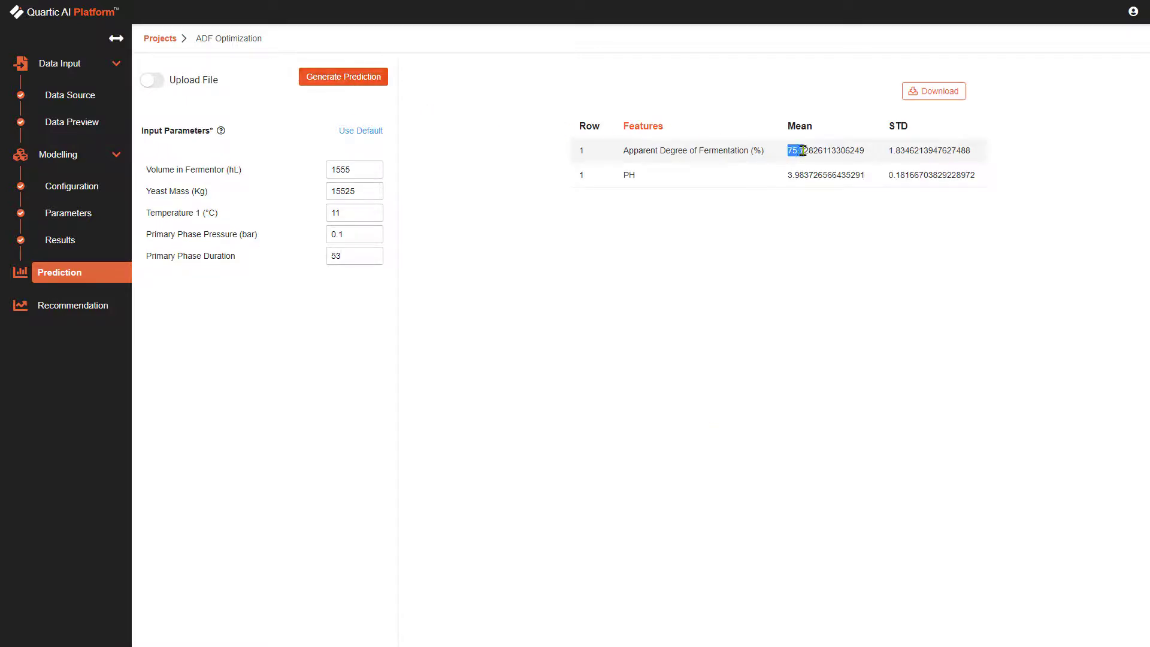
left_click(797, 201)
Add brewing_data_update.csv to the project data and reapply the Product A data-cleaning code block.
left_click(80, 123)
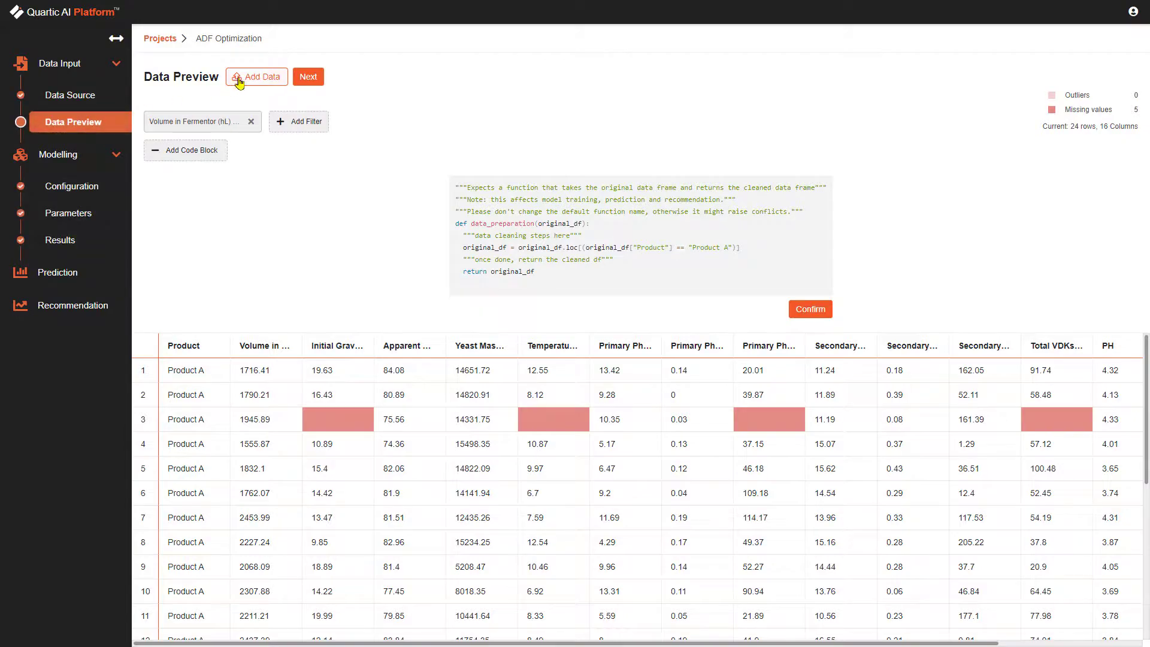
left_click(239, 79)
left_click(457, 294)
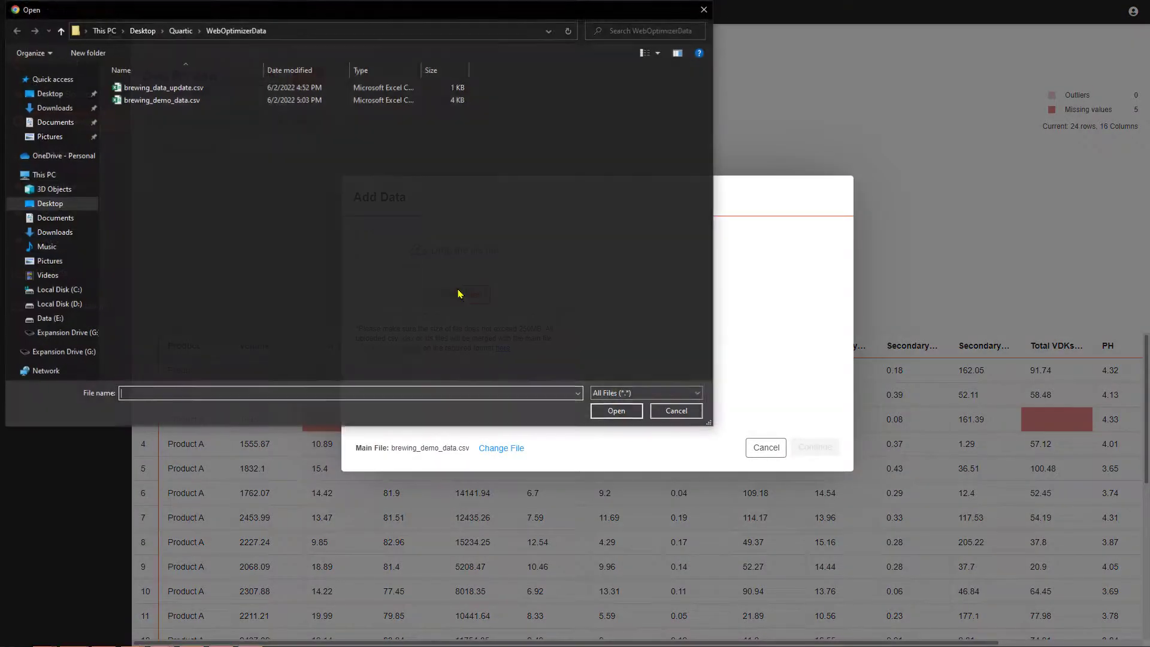
left_click(172, 90)
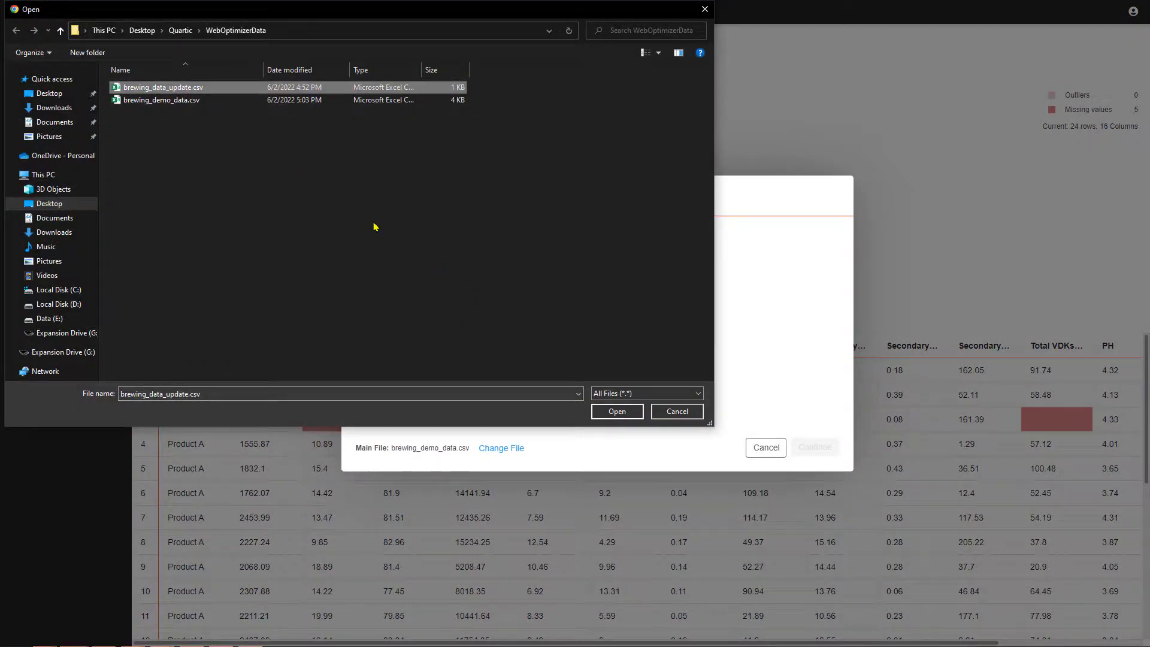
left_click(617, 410)
left_click(814, 447)
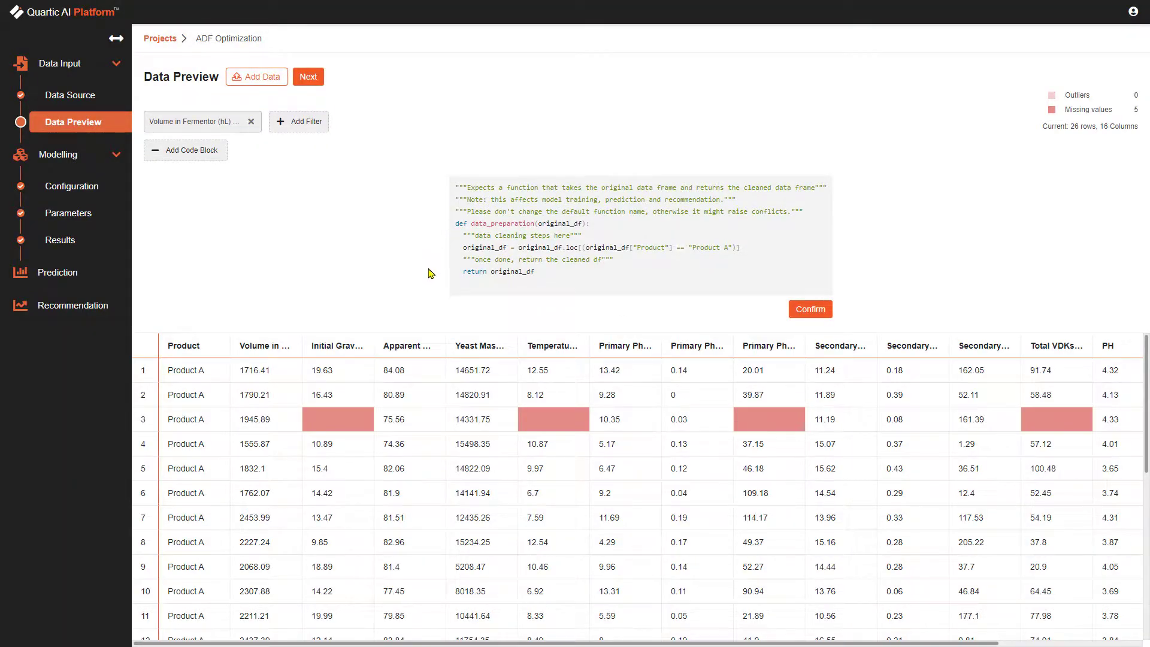
left_click(805, 310)
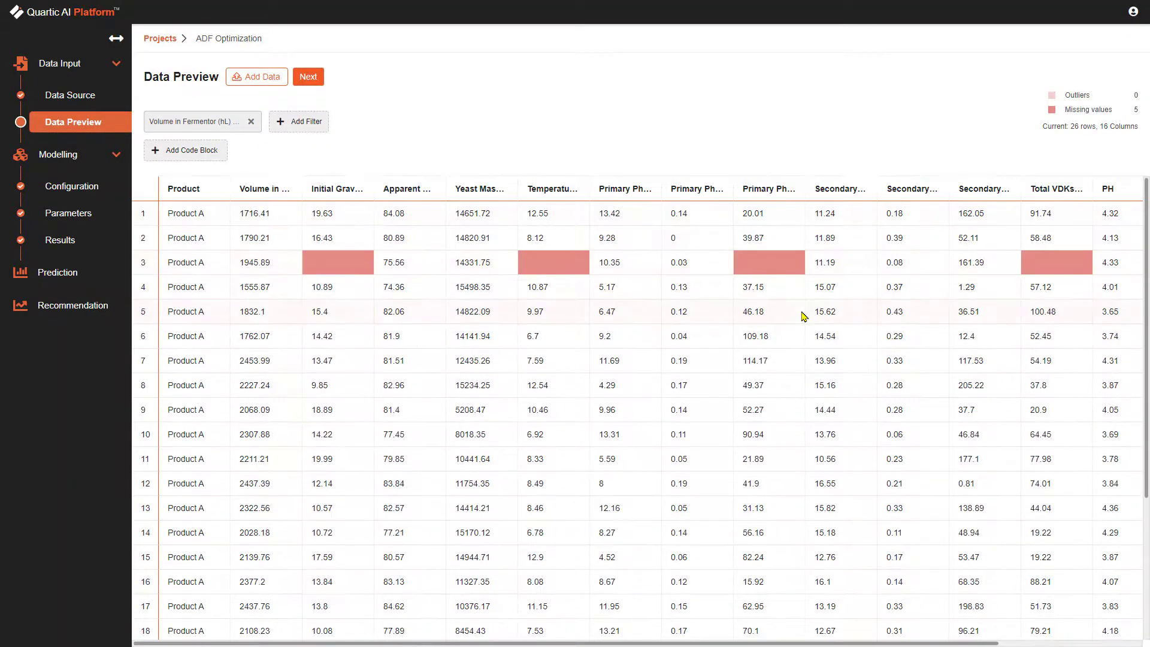
scroll(858, 363, "down", 1)
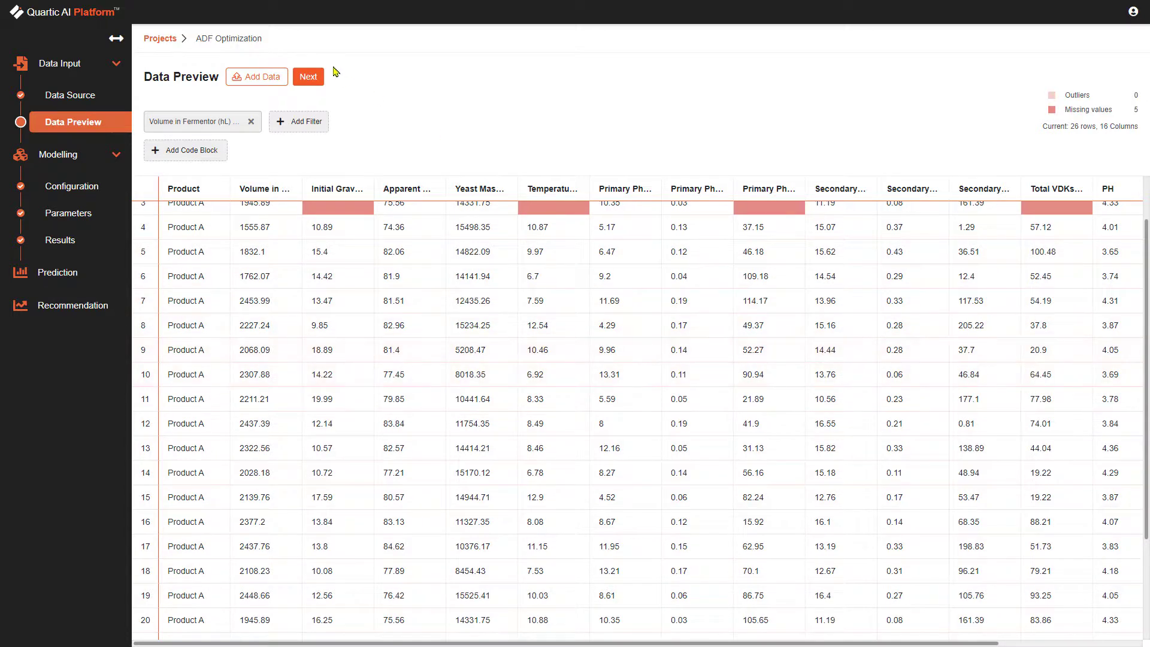
Retrain the model on the updated filtered data with the existing configuration and parameters, and generate recommendations.
left_click(308, 79)
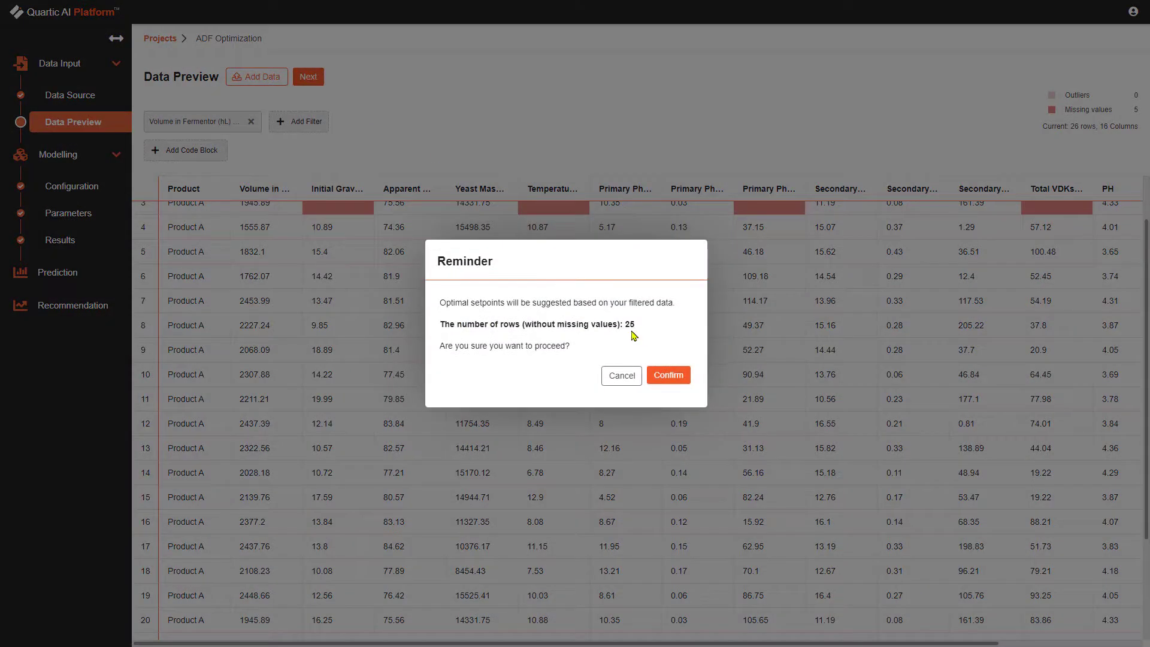
left_click(665, 377)
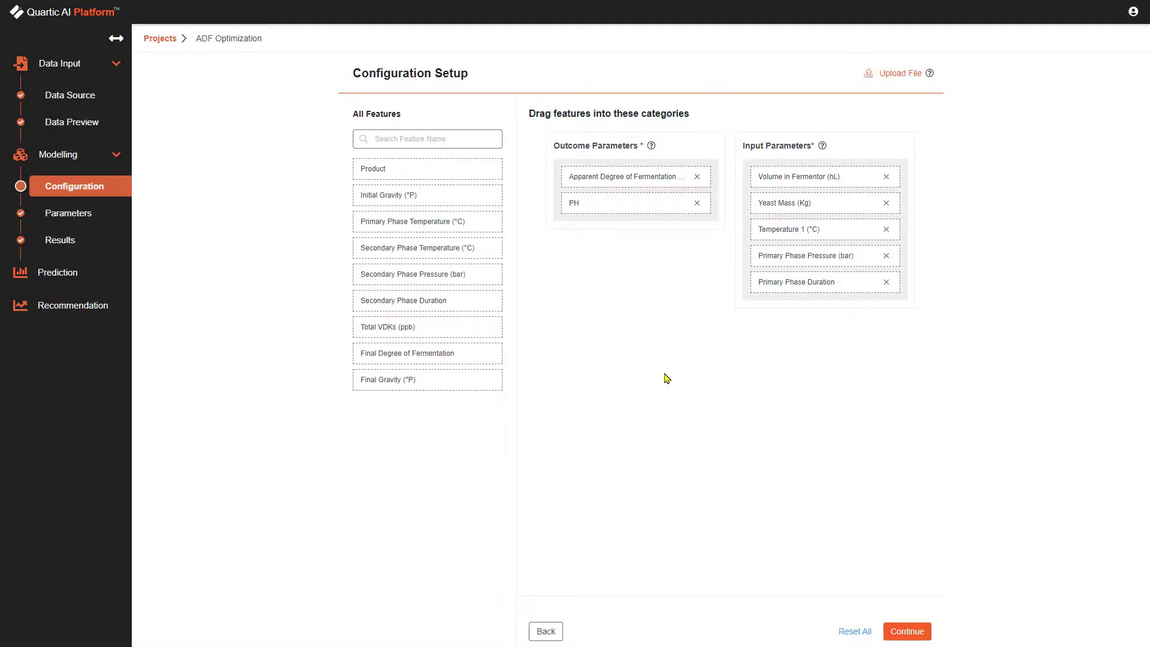
left_click(906, 631)
left_click(1103, 631)
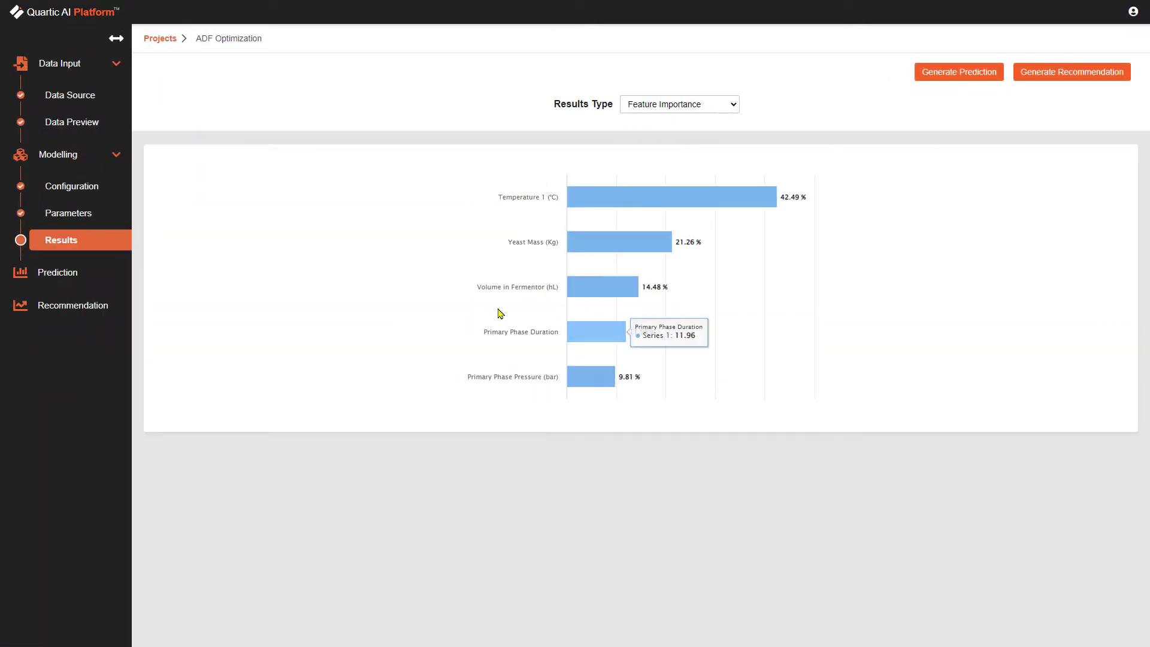
left_click(75, 304)
left_click(289, 74)
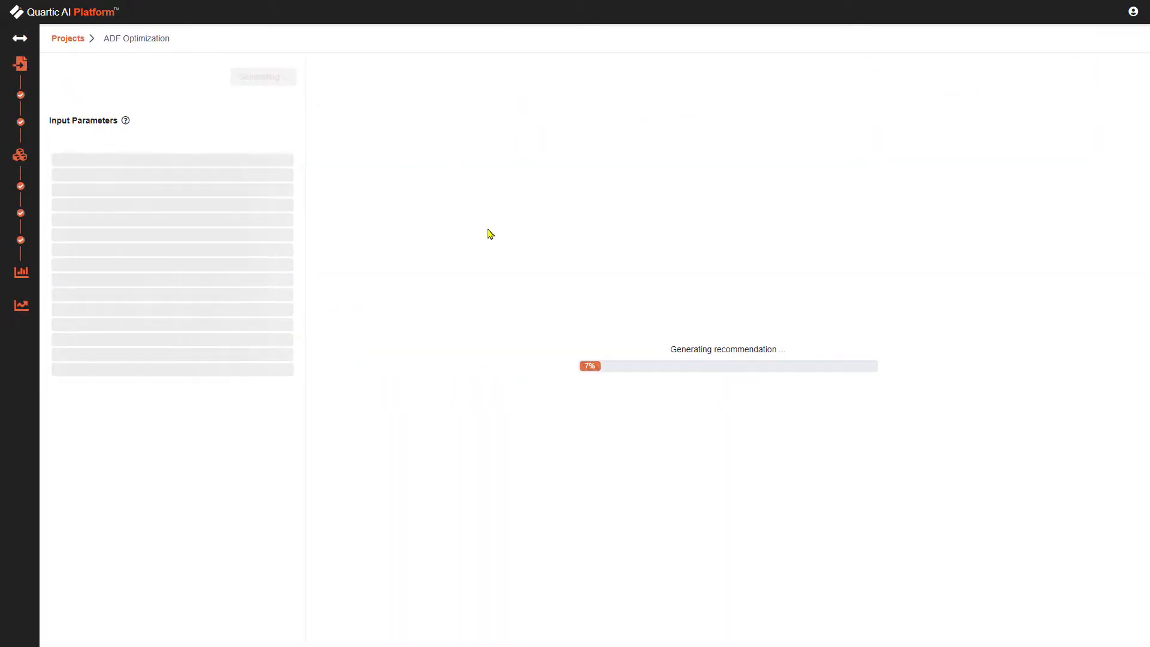